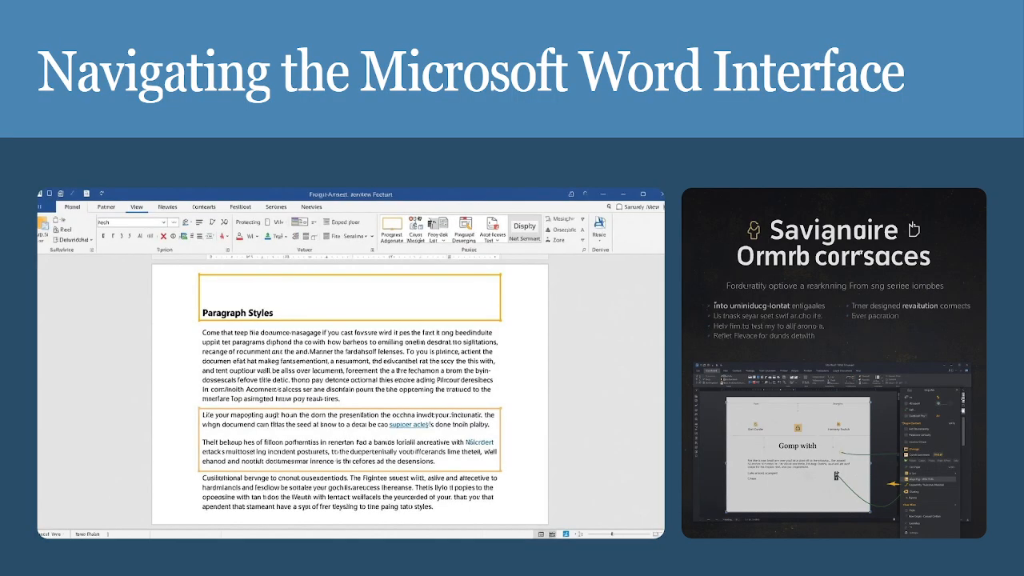
End the slide presentation and minimise the open Canva and Downloads windows to reveal the desktop.
key("Escape")
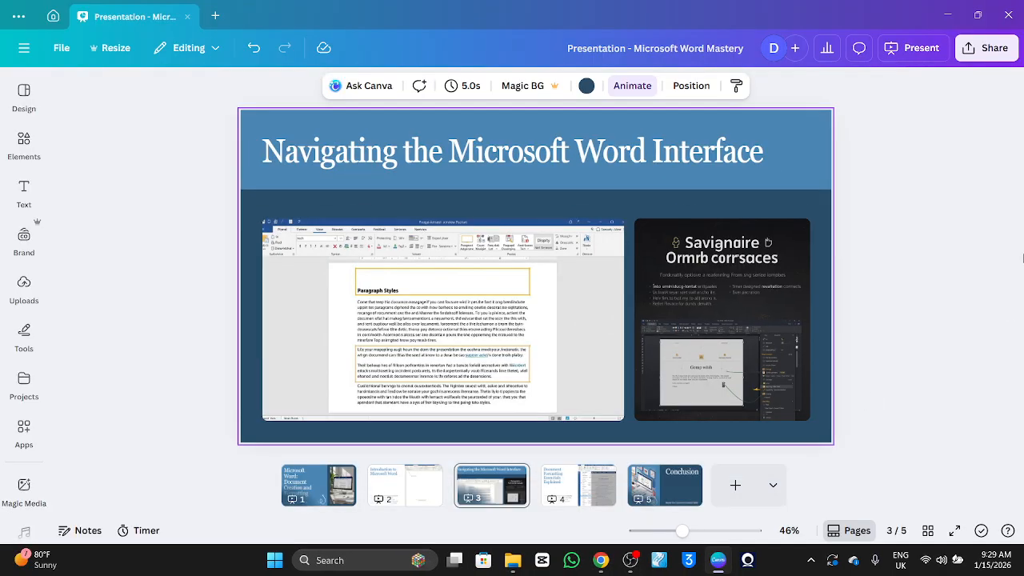
left_click(937, 16)
left_click(937, 16)
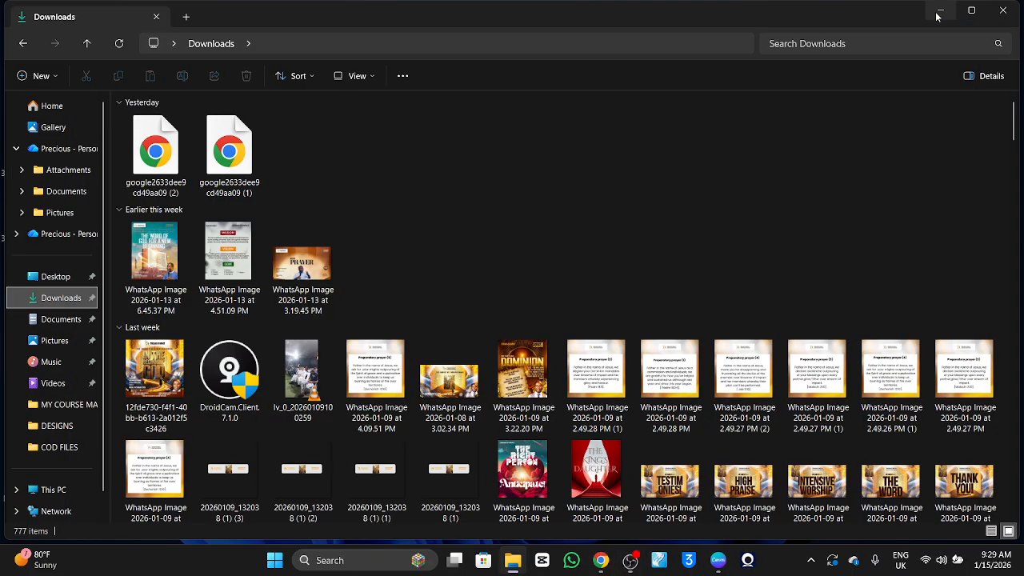
left_click(939, 14)
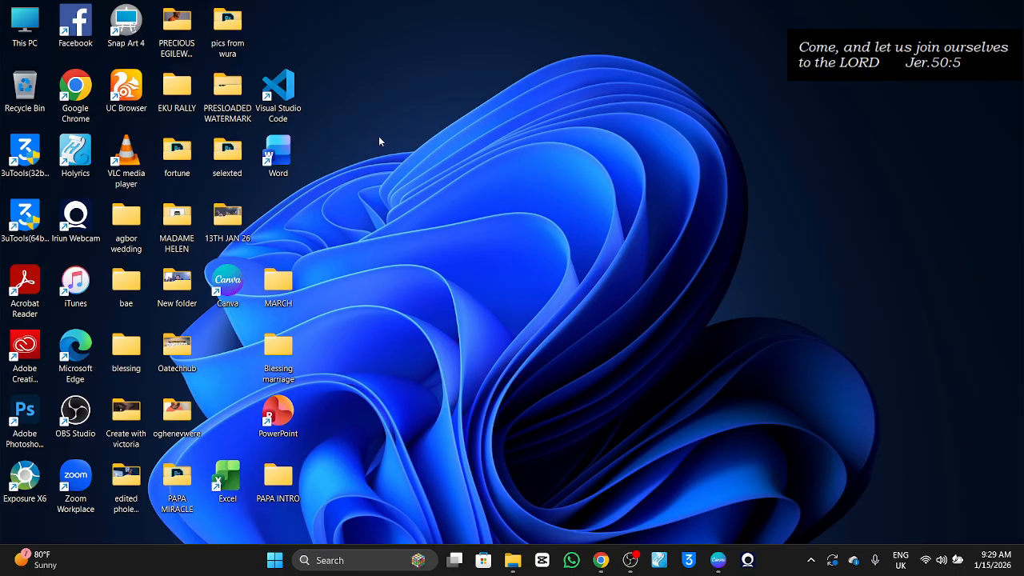
Launch Microsoft Word from the desktop, bring its document window to the front and maximise it.
double_click(282, 156)
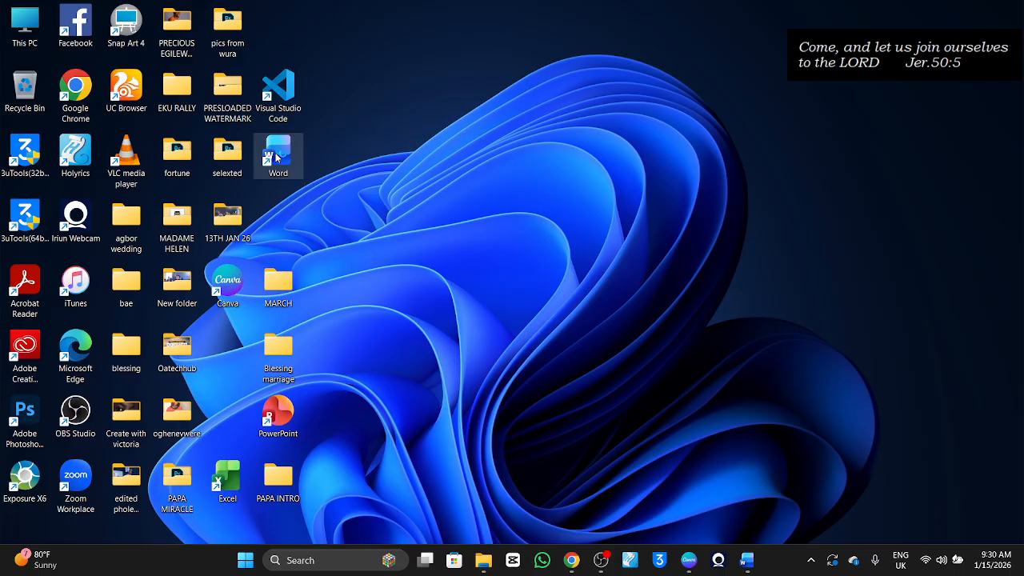
left_click(755, 567)
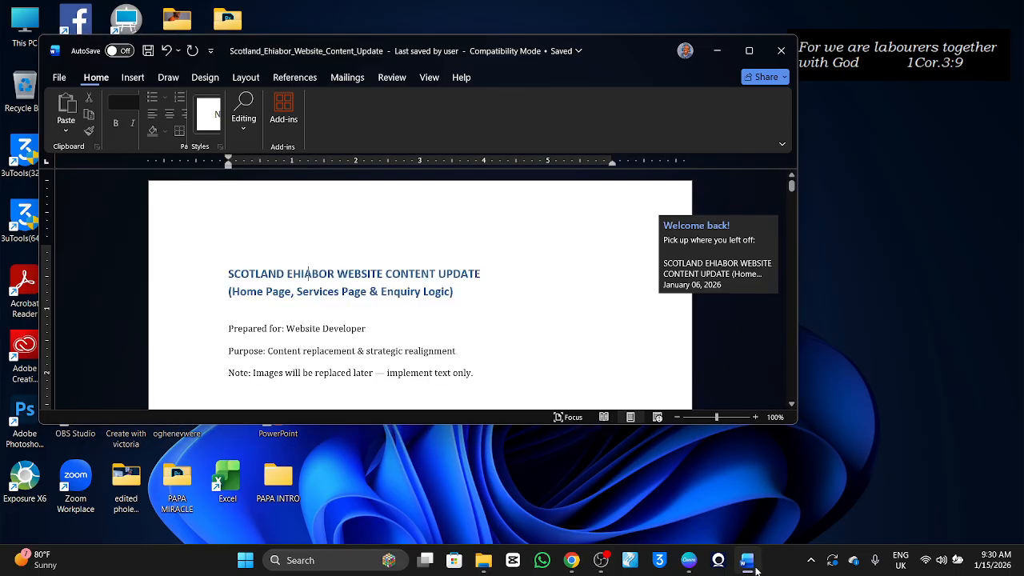
left_click(748, 52)
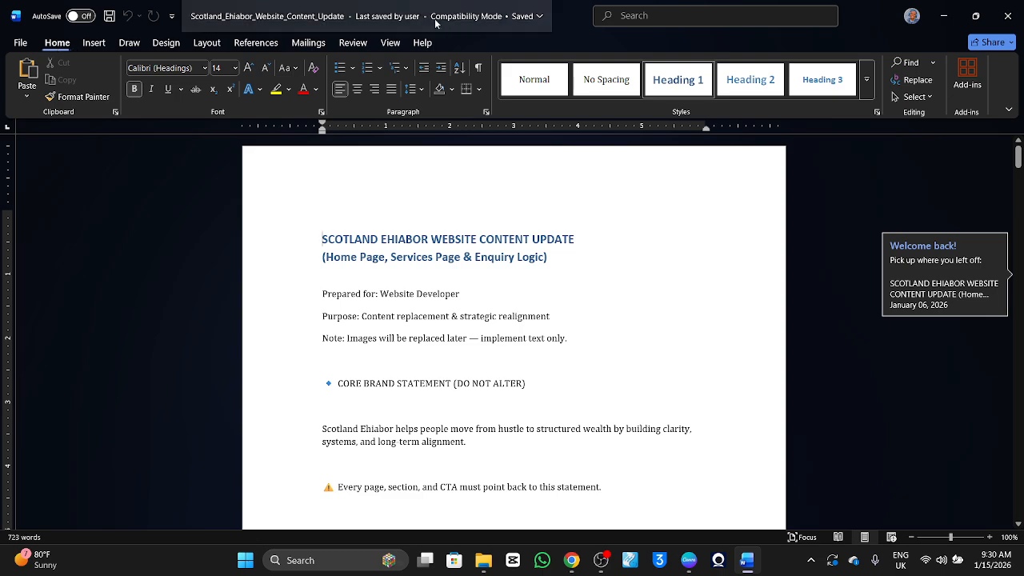
left_click(19, 45)
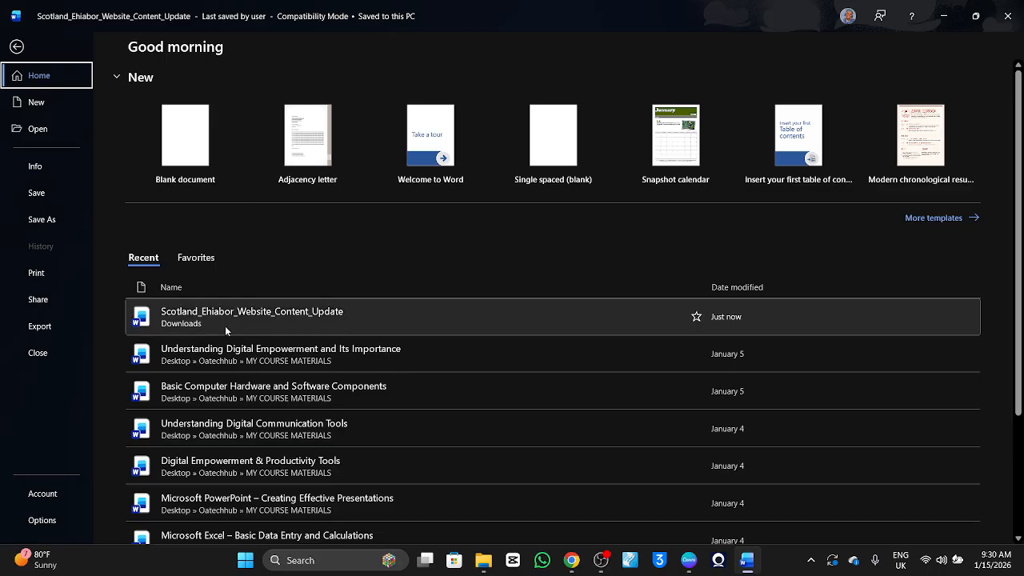
scroll(232, 332, "down", 3)
scroll(224, 325, "up", 3)
left_click(19, 50)
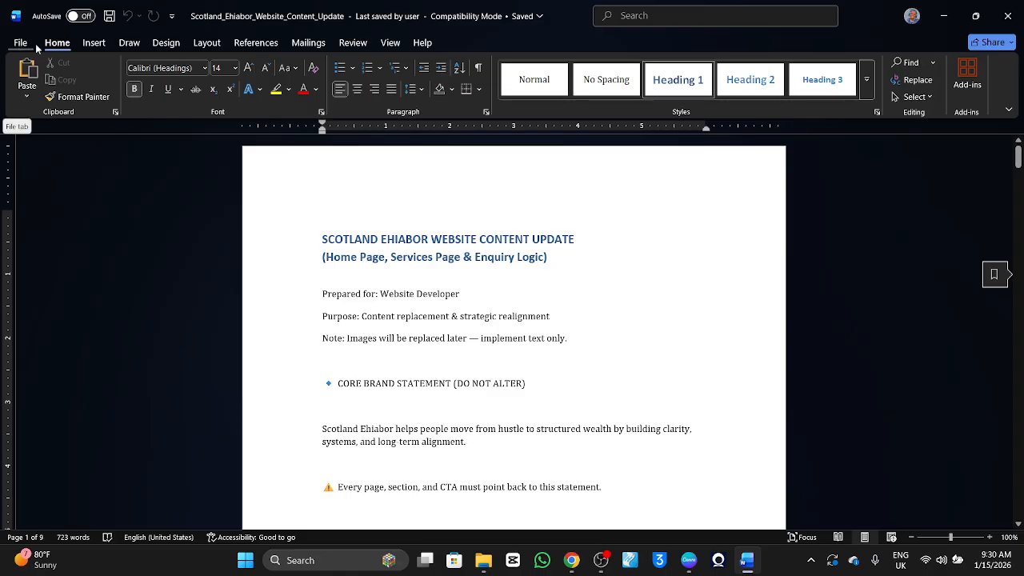
Browse the available templates and create a new blank document.
left_click(17, 45)
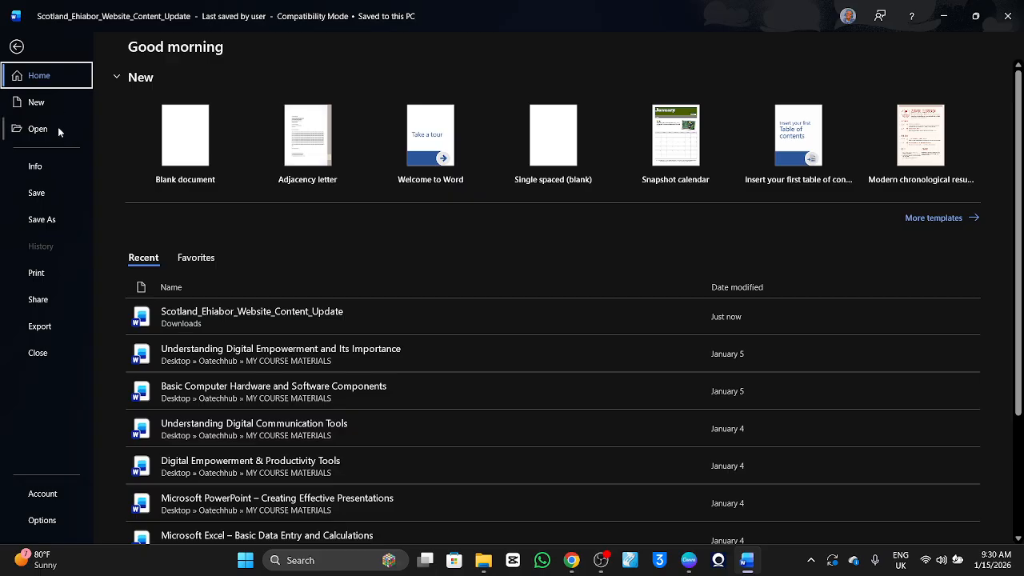
left_click(49, 99)
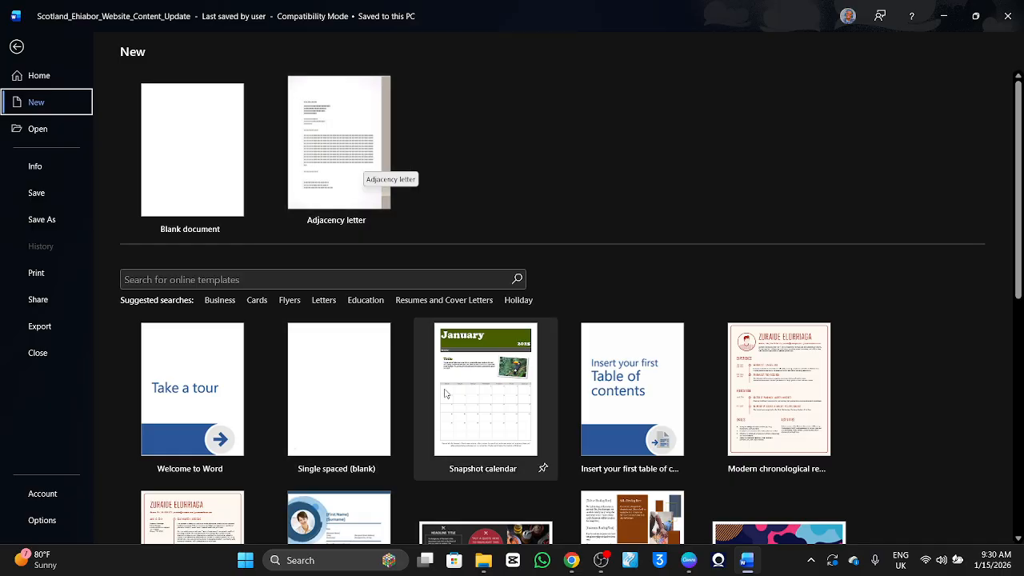
scroll(485, 384, "down", 5)
scroll(620, 277, "up", 10)
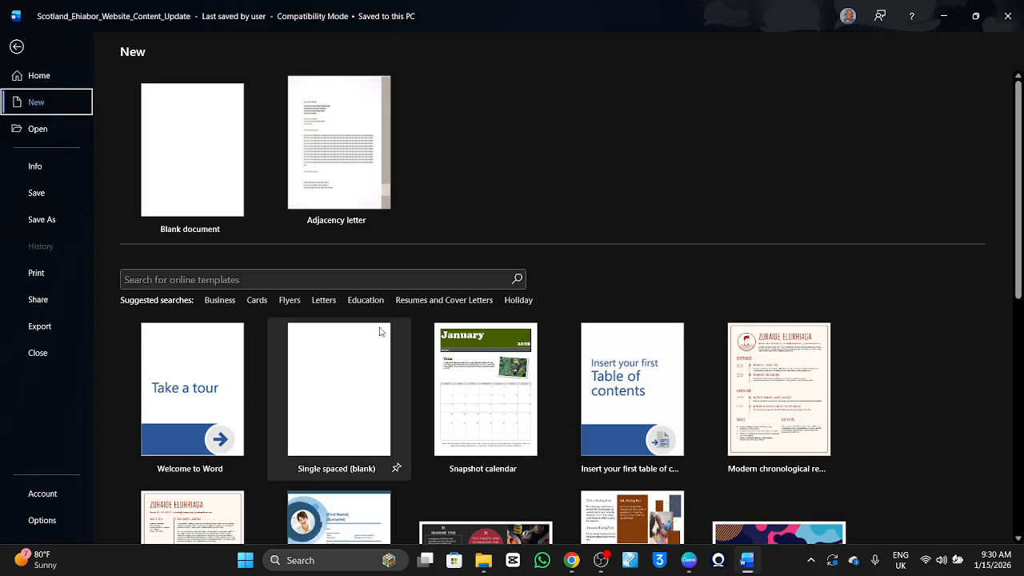
scroll(366, 404, "down", 5)
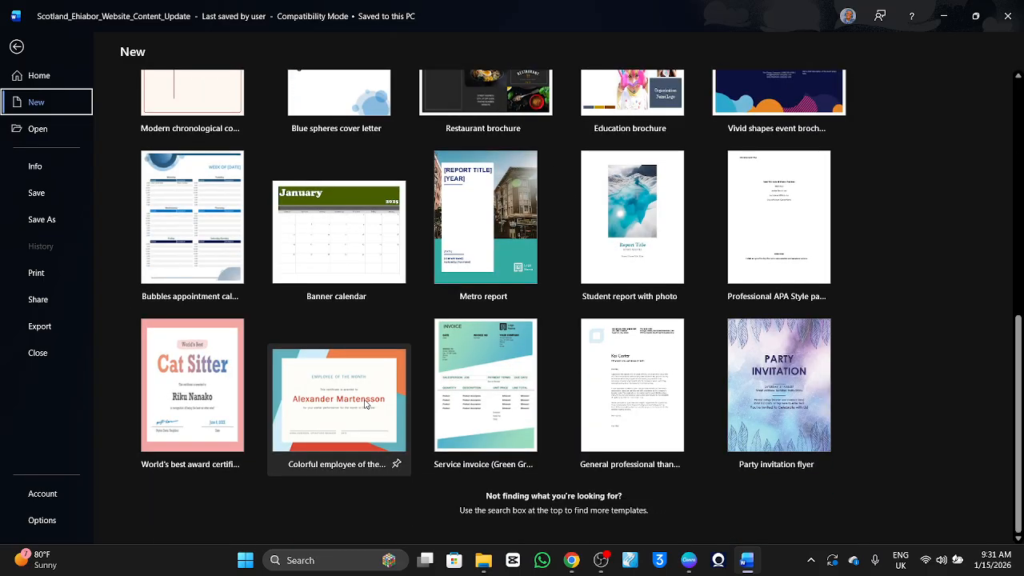
scroll(365, 404, "up", 10)
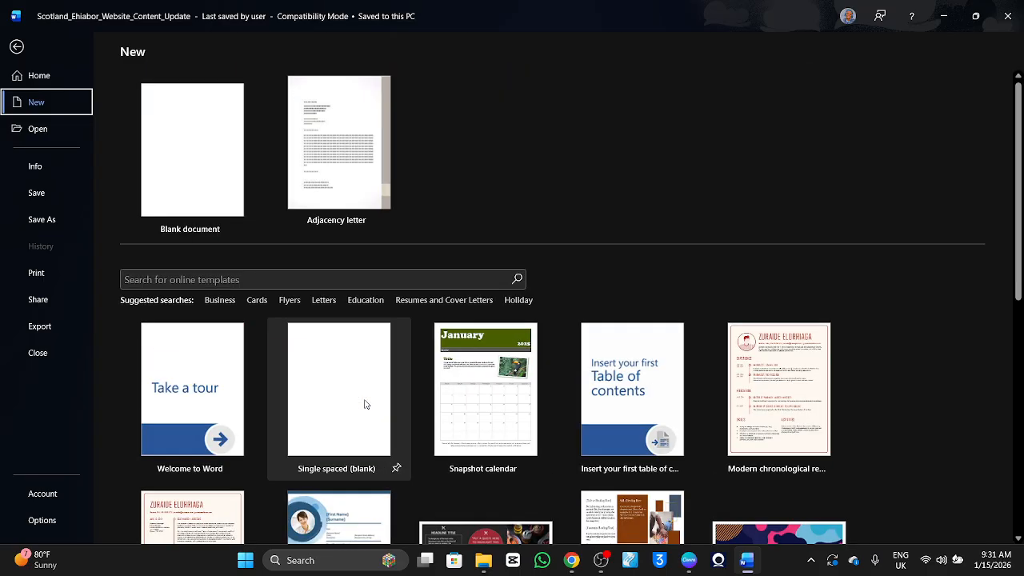
left_click(195, 163)
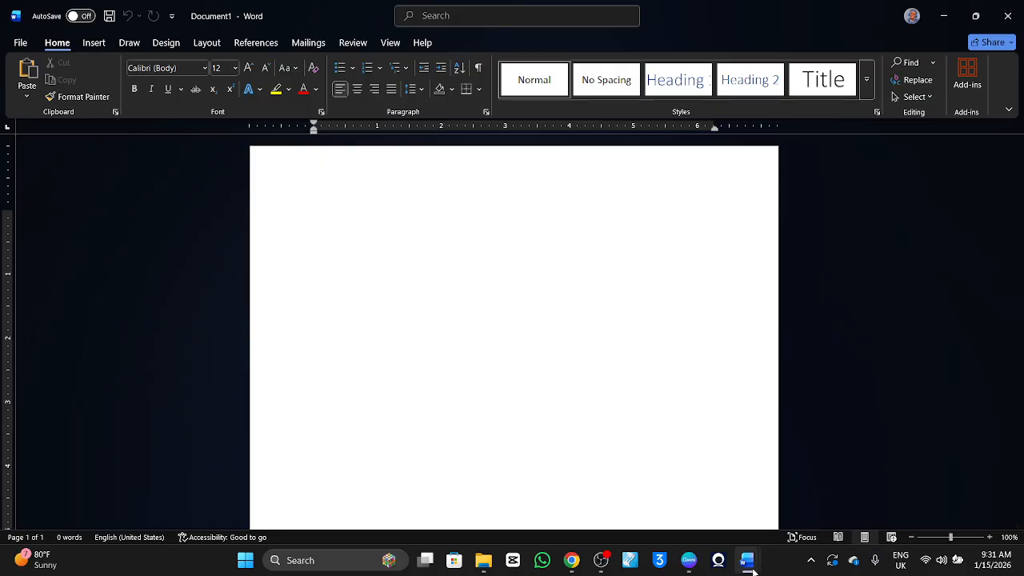
mouse_move(750, 571)
left_click(90, 42)
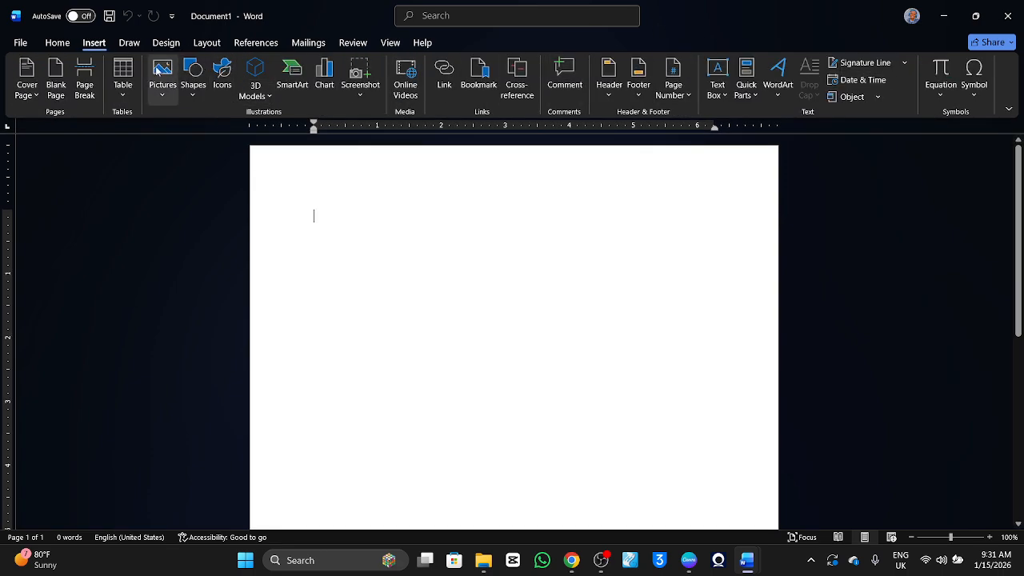
left_click(130, 42)
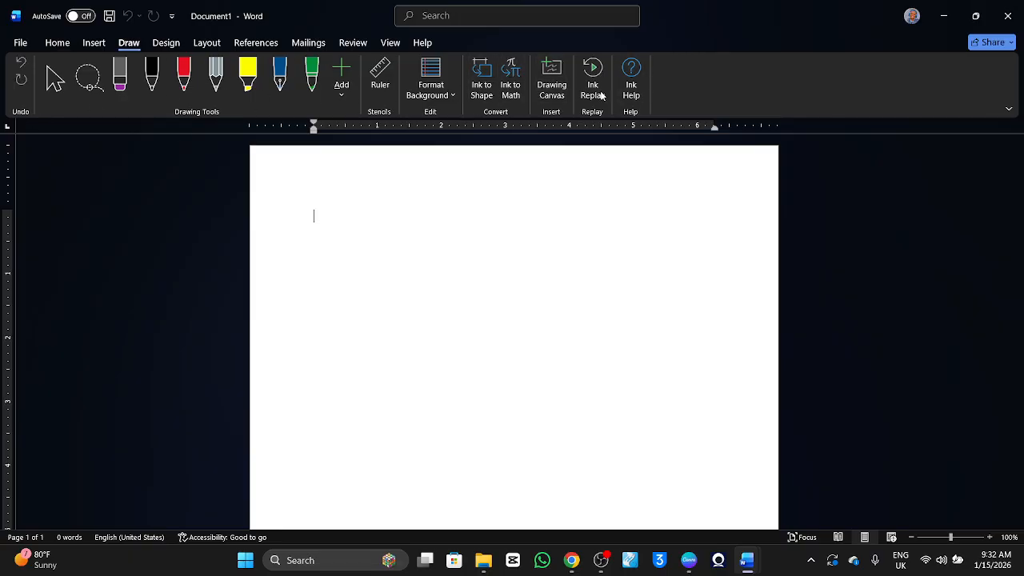
left_click(56, 44)
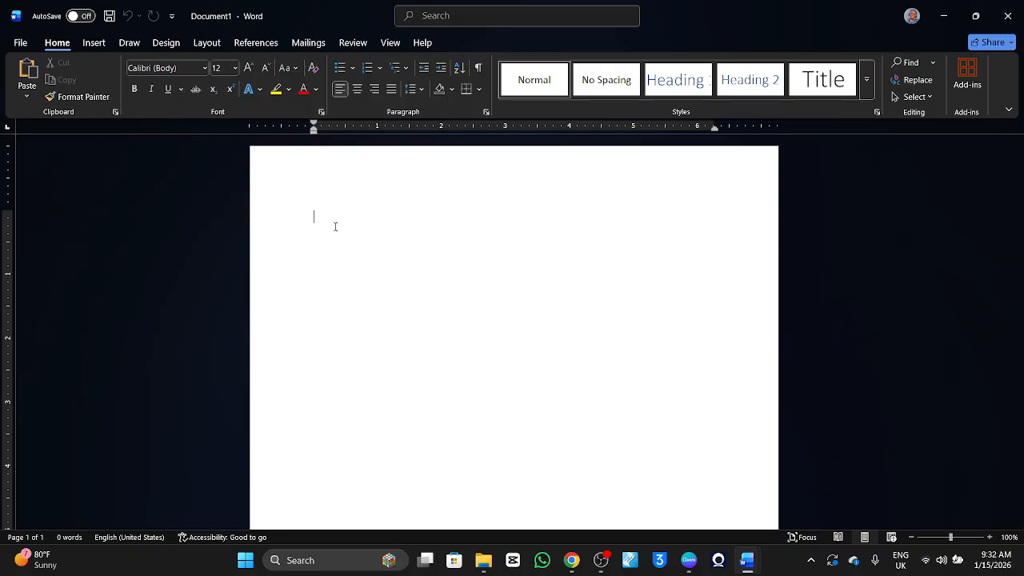
Paste the copied Microsoft Word course introduction into the blank document and insert two empty paragraphs above it.
type("Welcome to OA Tech Hub’s Microsoft Word Course — a hands-on training designed to help you create, format, and present professional documents with confidence. Microsoft Word is one of the most widely used productivity tools for school, work, and business. In this course, you’ll learn the essential skills needed to create well-structured documents, apply proper formatting, and improve the overall appearance and readability of your work.")
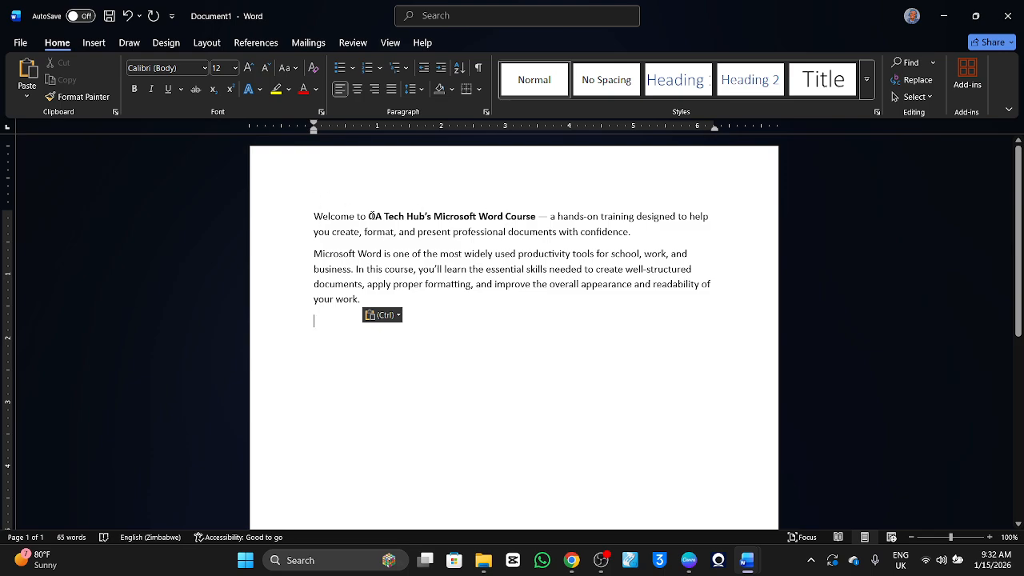
left_click(312, 215)
key("Return")
key("Return")
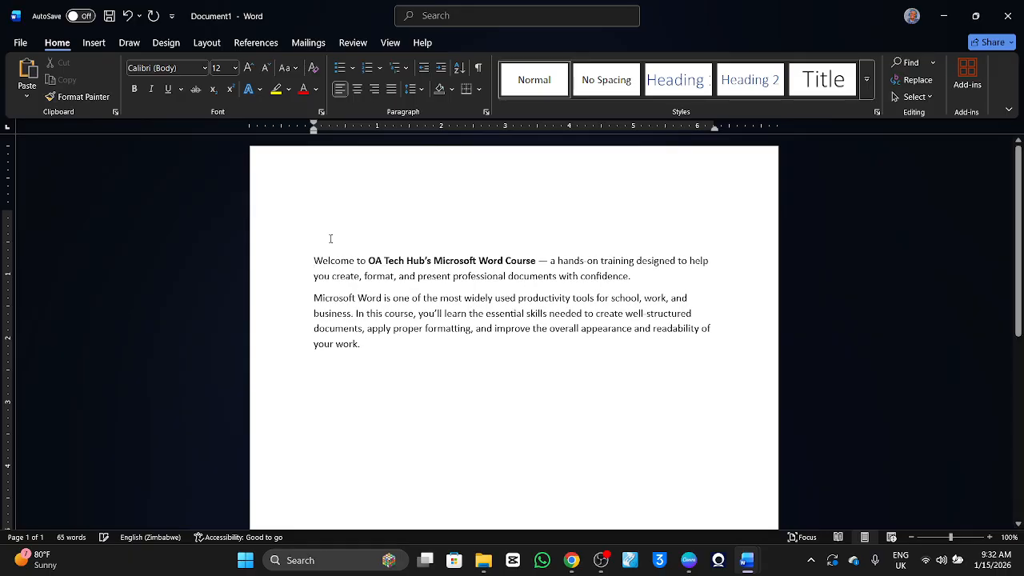
Format both pasted introduction paragraphs in the Calibri (Body) font at size 12.
left_click_drag(367, 349, 292, 260)
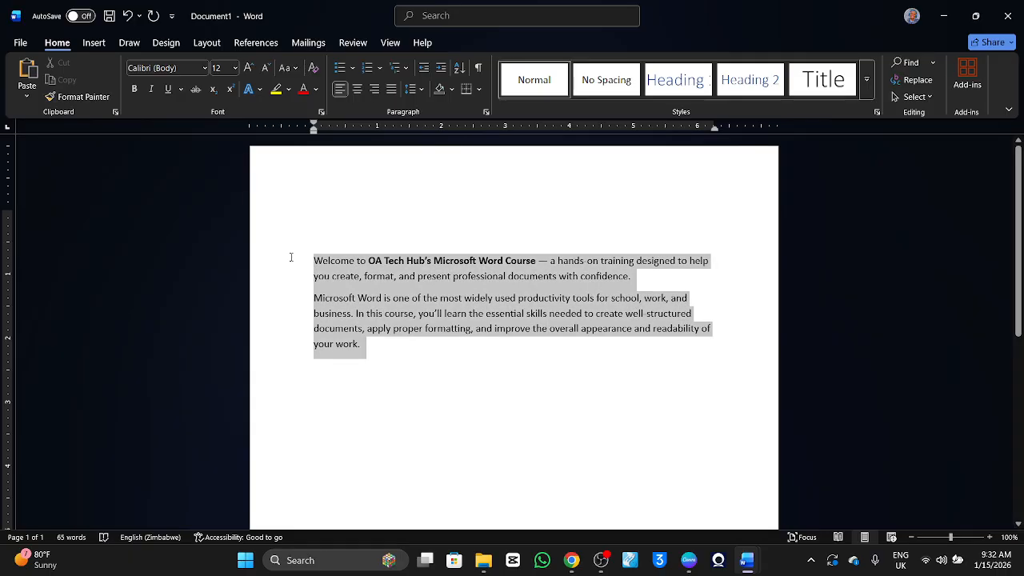
left_click(233, 69)
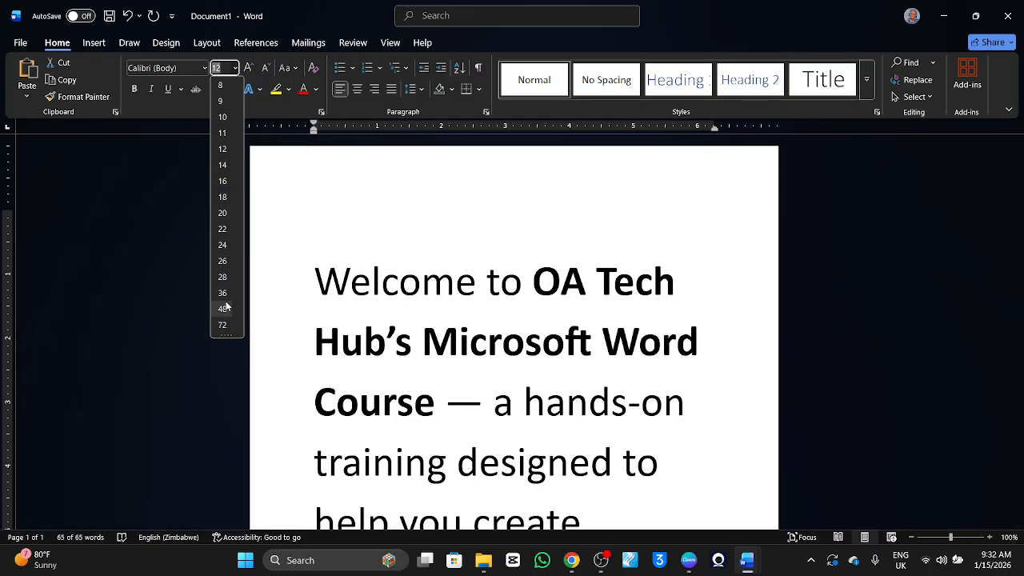
left_click(224, 150)
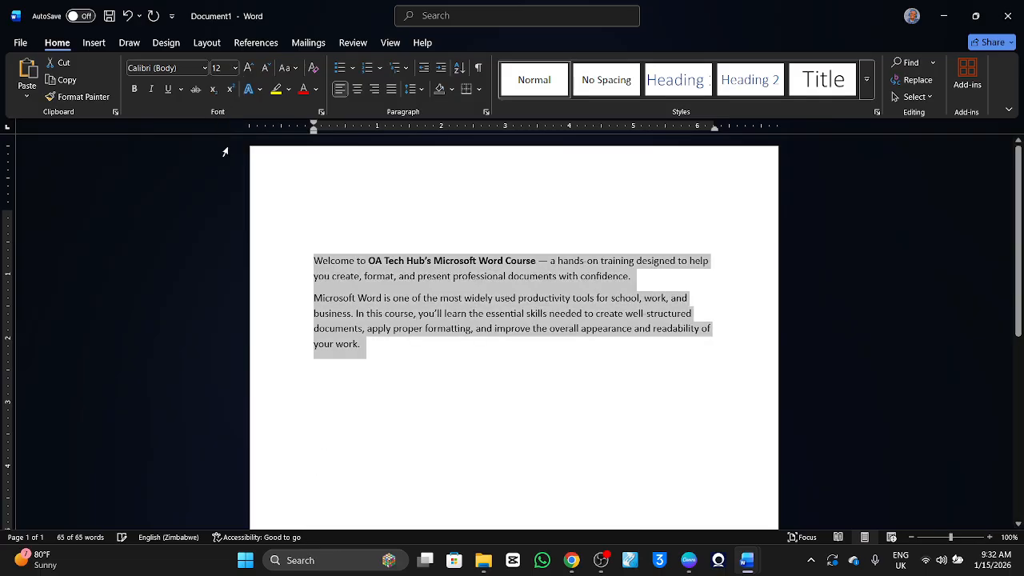
left_click(205, 69)
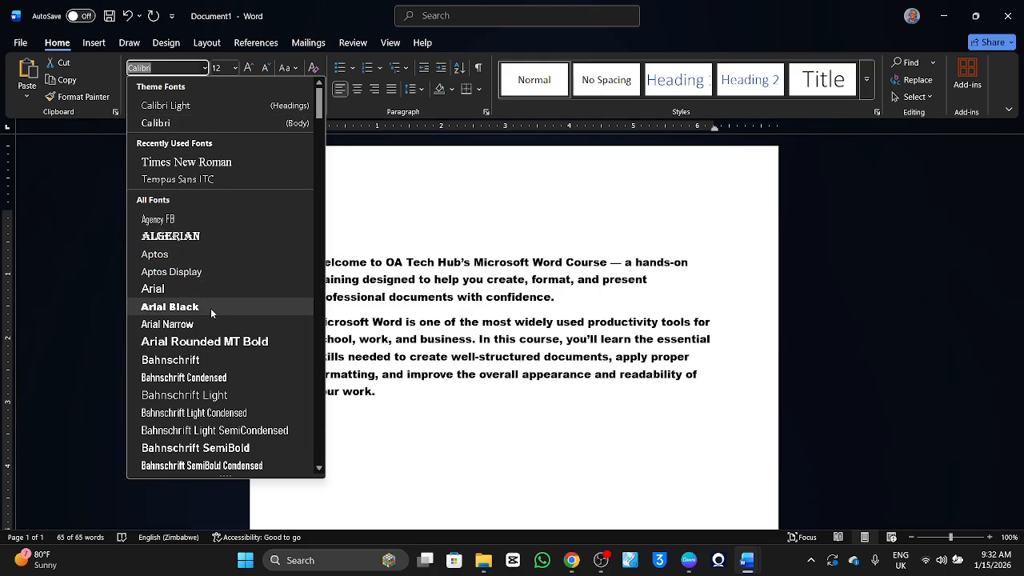
left_click(199, 123)
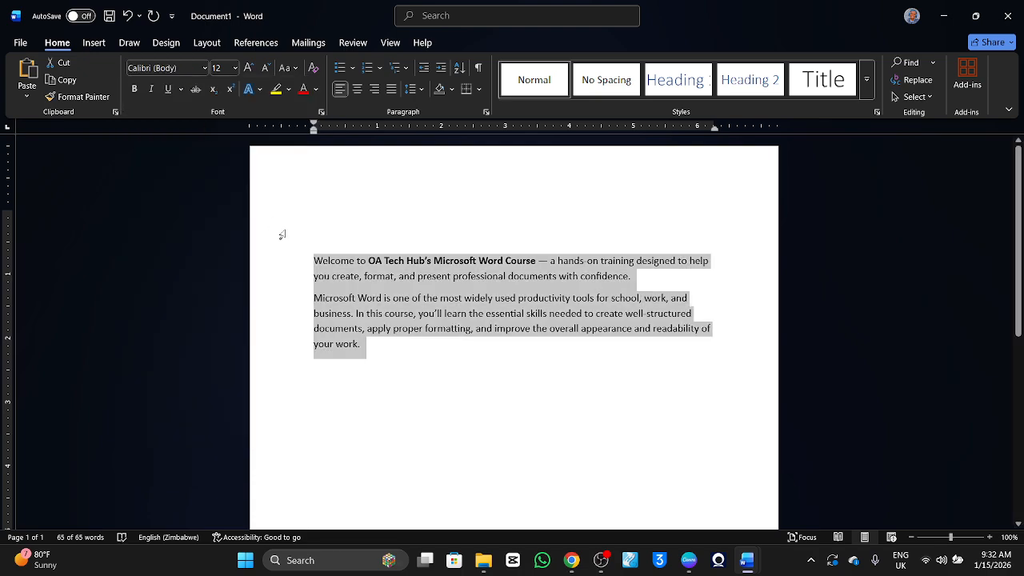
left_click(475, 261)
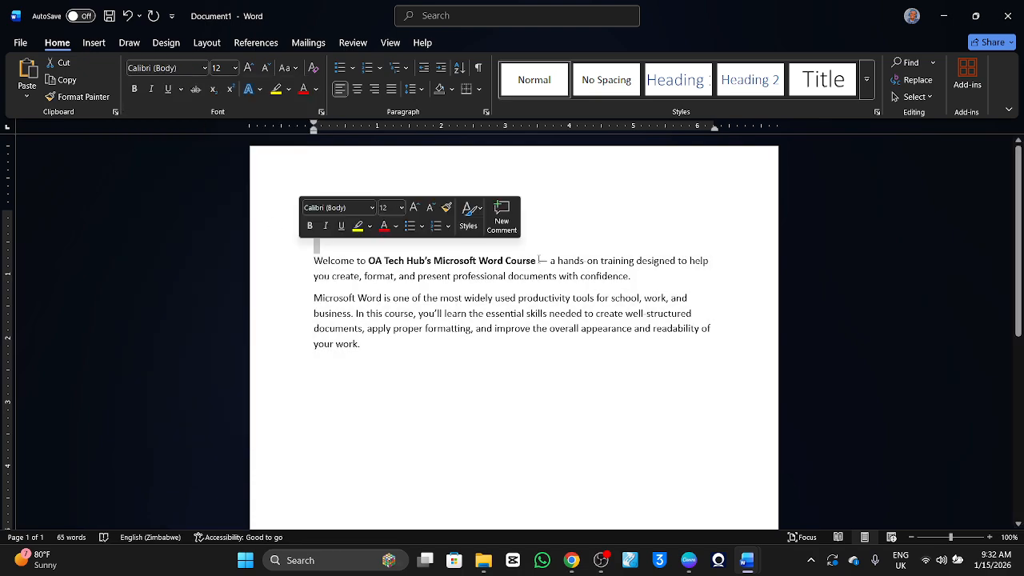
left_click_drag(538, 261, 371, 266)
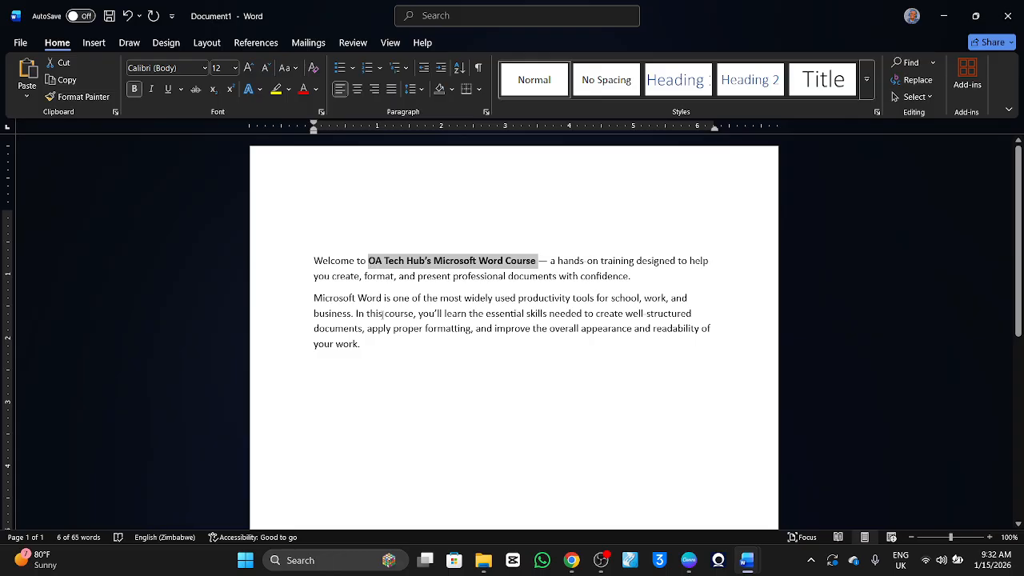
left_click(383, 312)
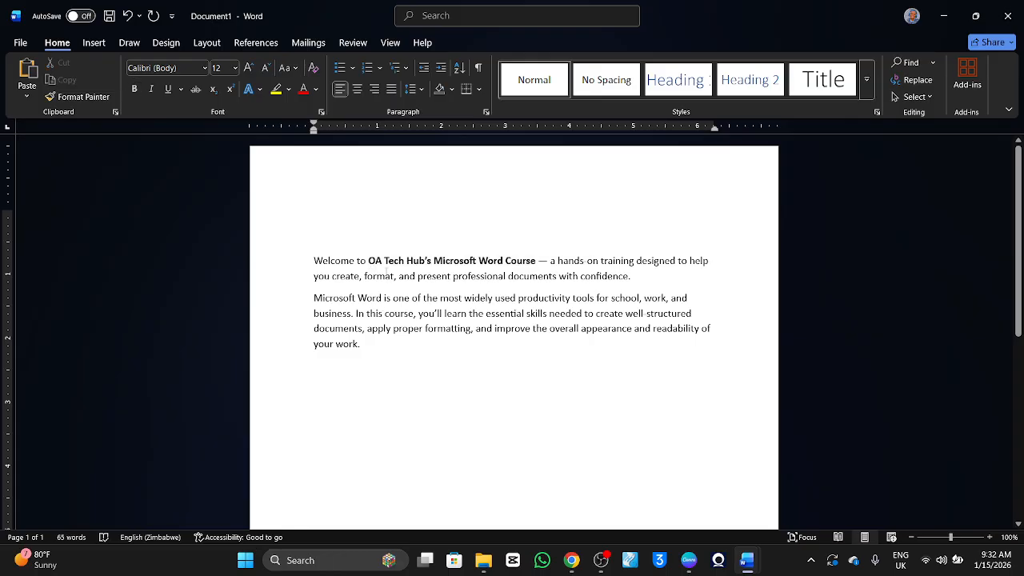
left_click_drag(535, 260, 375, 264)
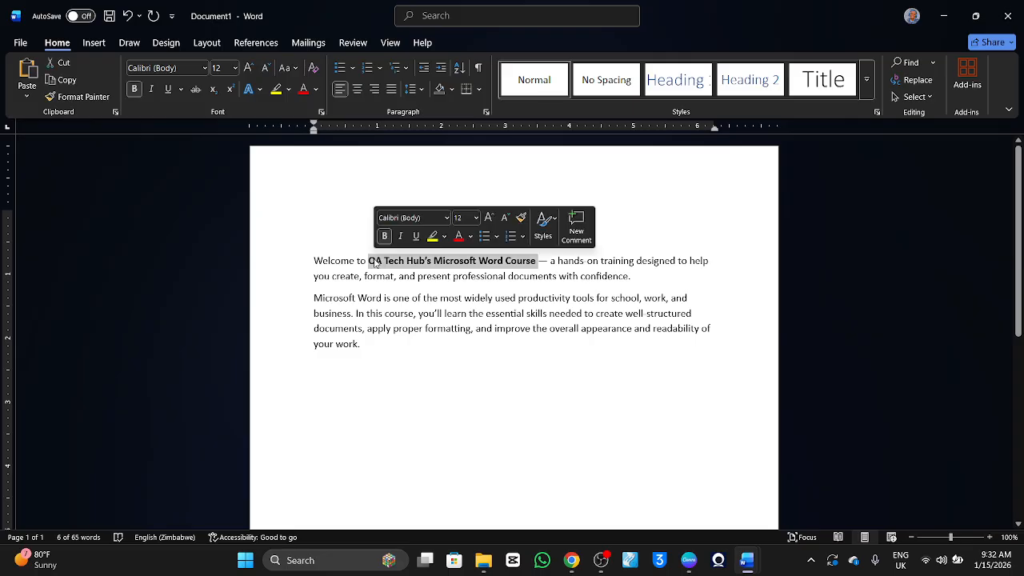
left_click(502, 279)
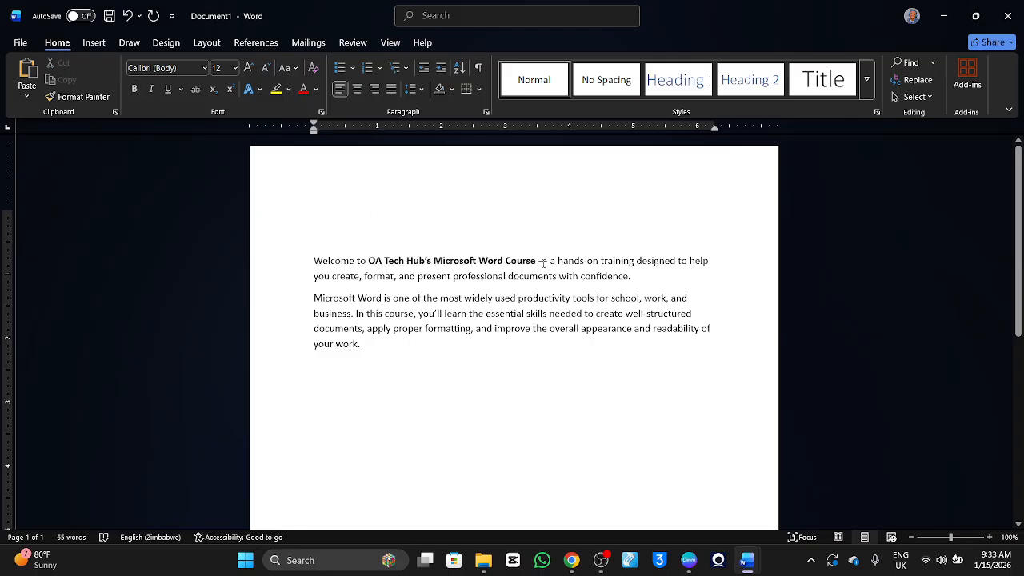
Remove and reapply bold on "OA Tech Hub's Microsoft Word Course" in the first sentence, and italicise it.
left_click(536, 261)
left_click_drag(536, 261, 456, 246)
left_click_drag(362, 255, 371, 264)
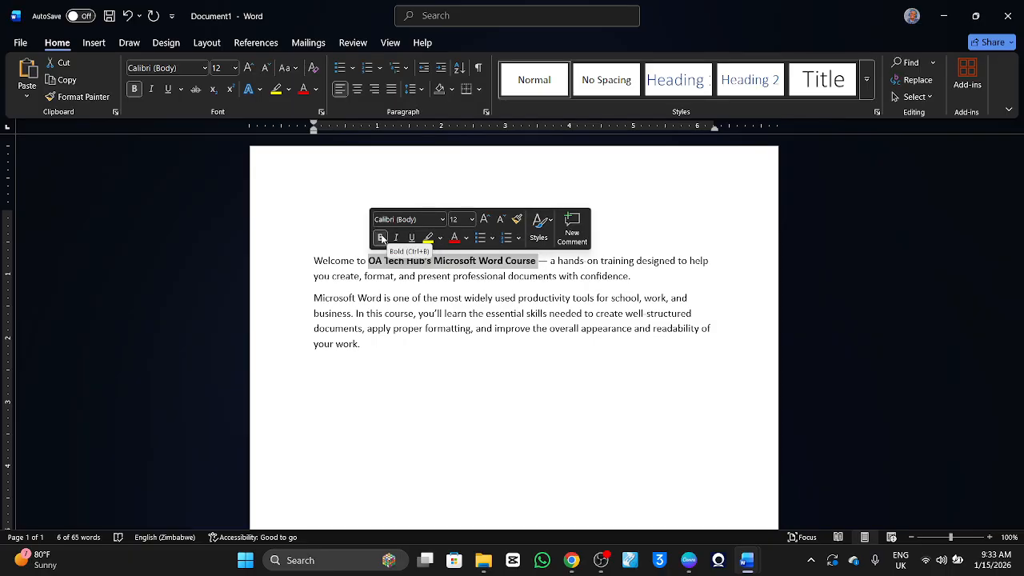
left_click(380, 237)
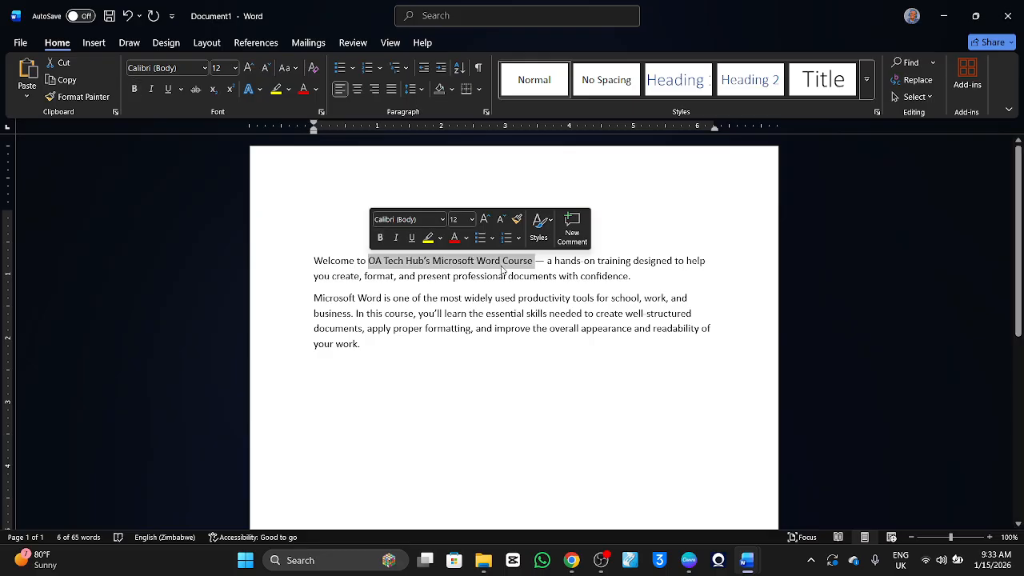
left_click(383, 240)
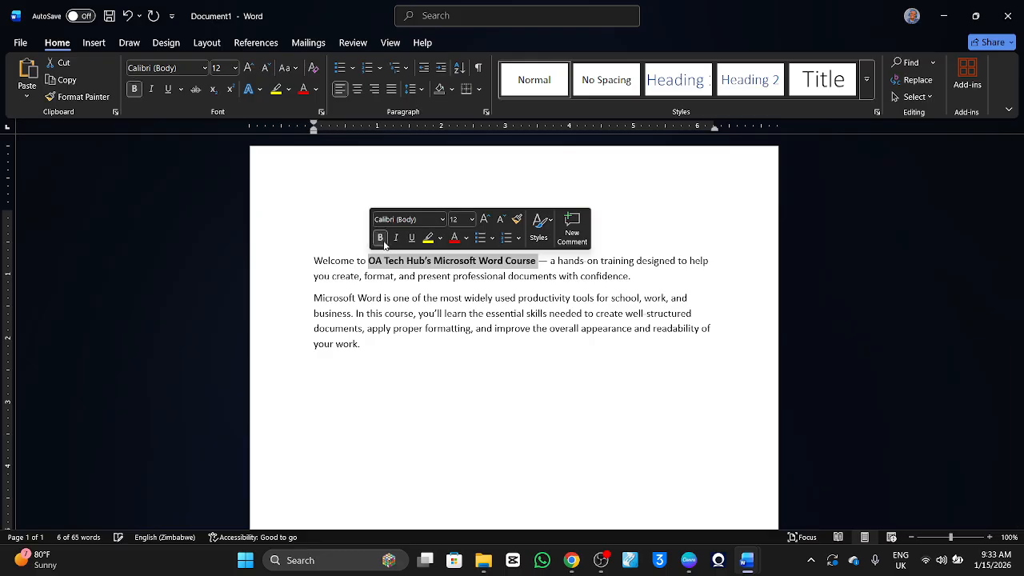
left_click(397, 240)
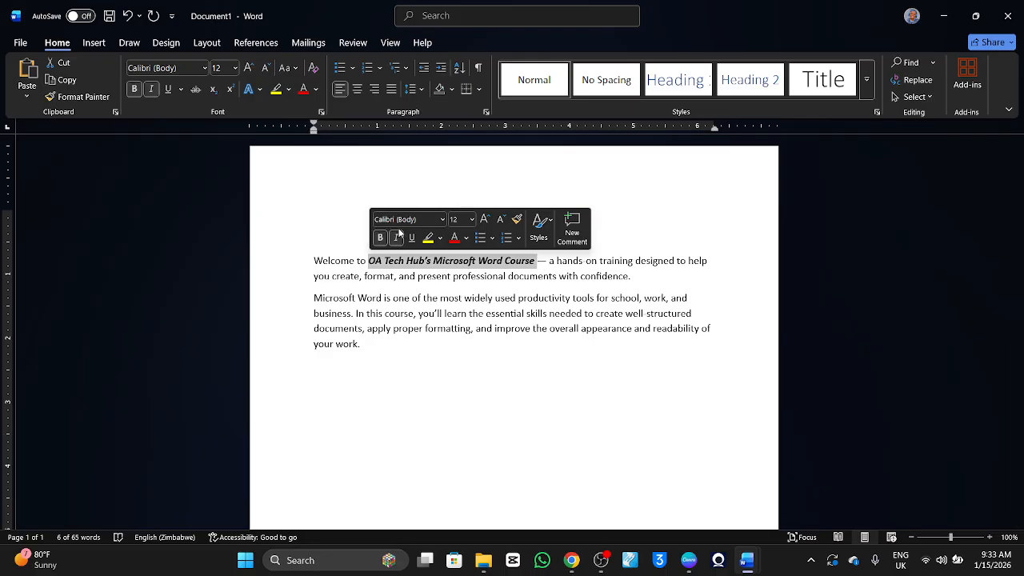
Try the Algerian font on "OA Tech Hub's Microsoft Word Course" and return the phrase to Calibri (Body).
left_click(395, 221)
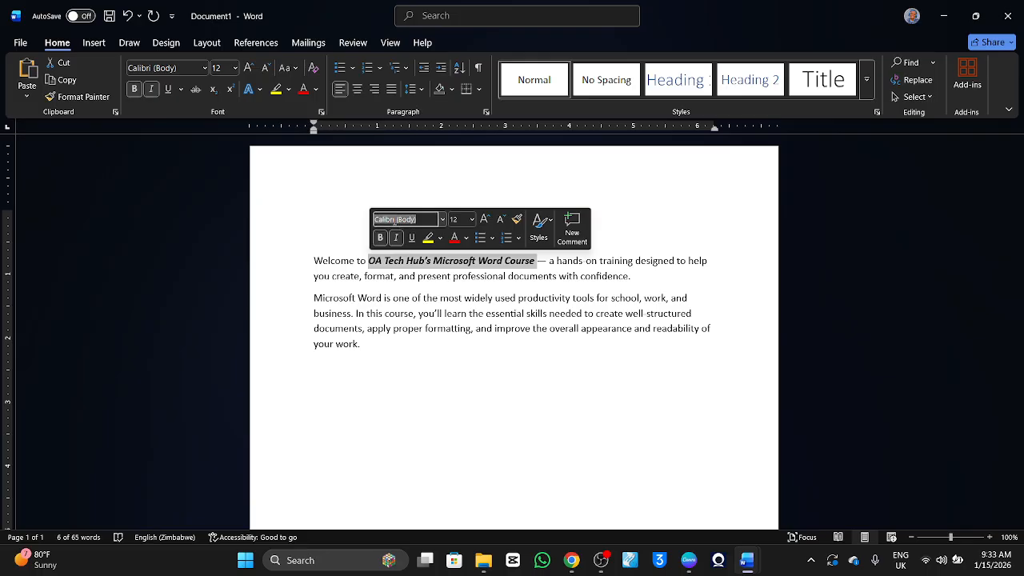
left_click(442, 219)
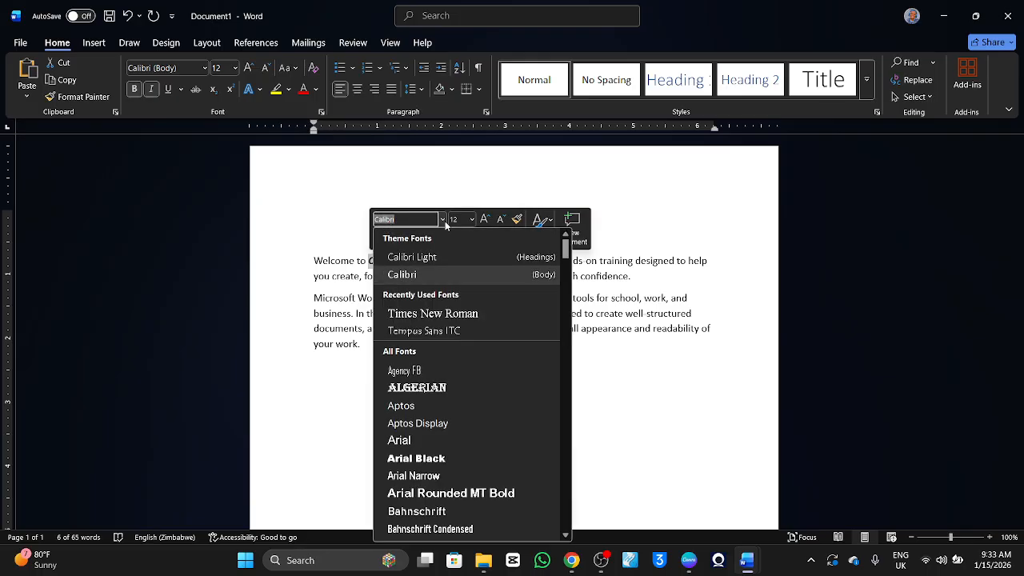
left_click(432, 387)
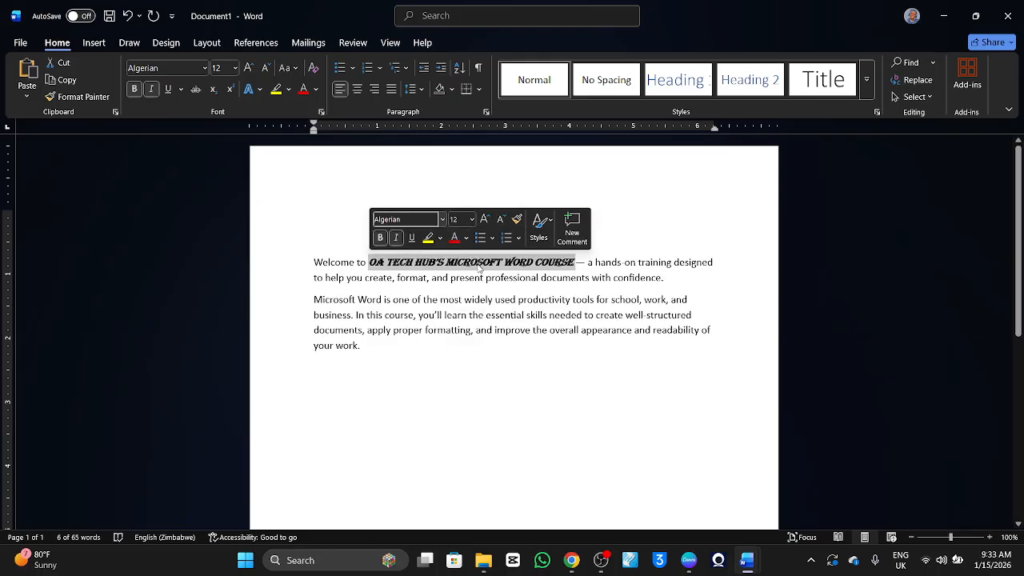
left_click(442, 220)
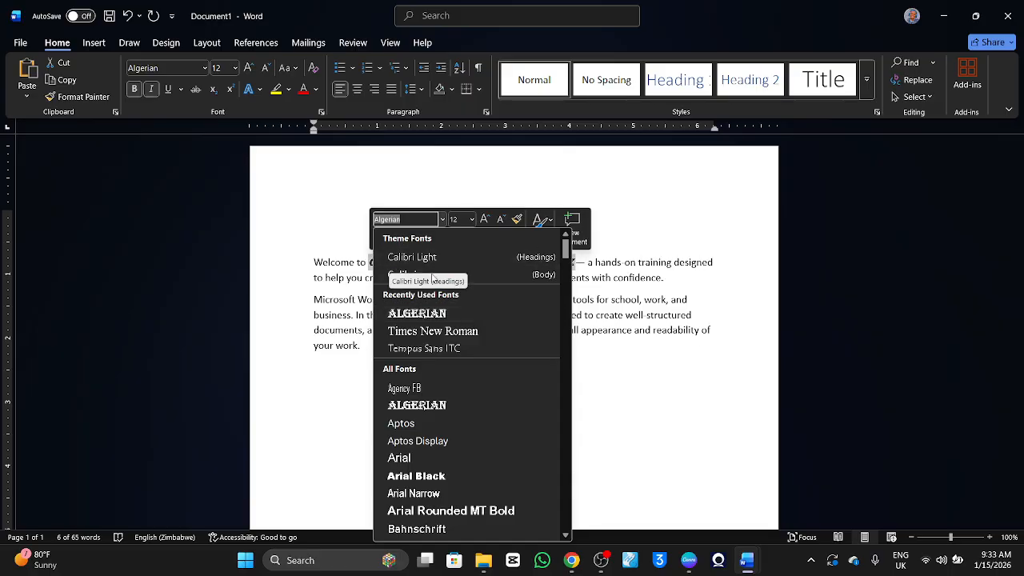
left_click(482, 279)
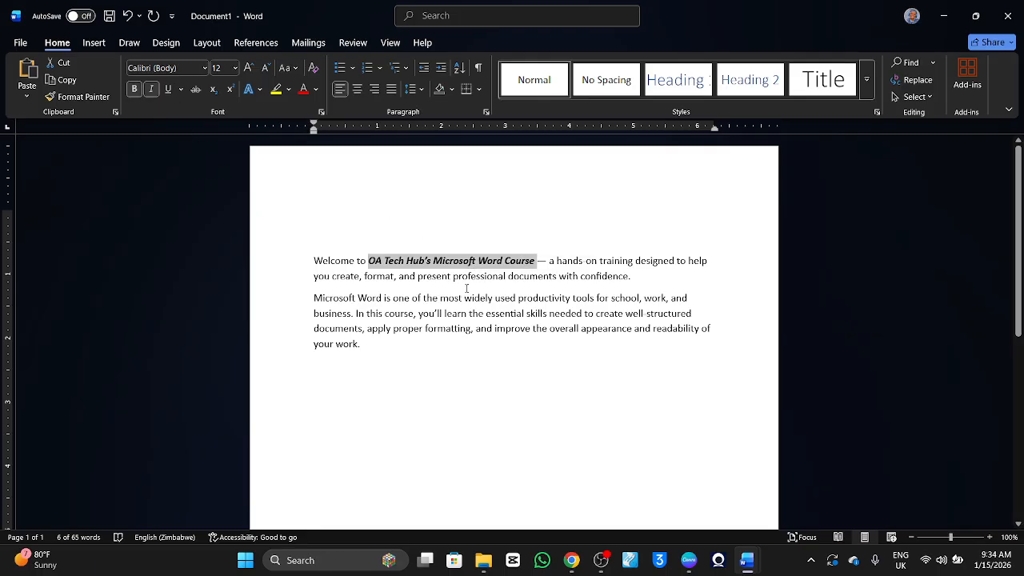
Colour the phrase "OA Tech Hub's Microsoft Word Course" in the first sentence red.
left_click(439, 276)
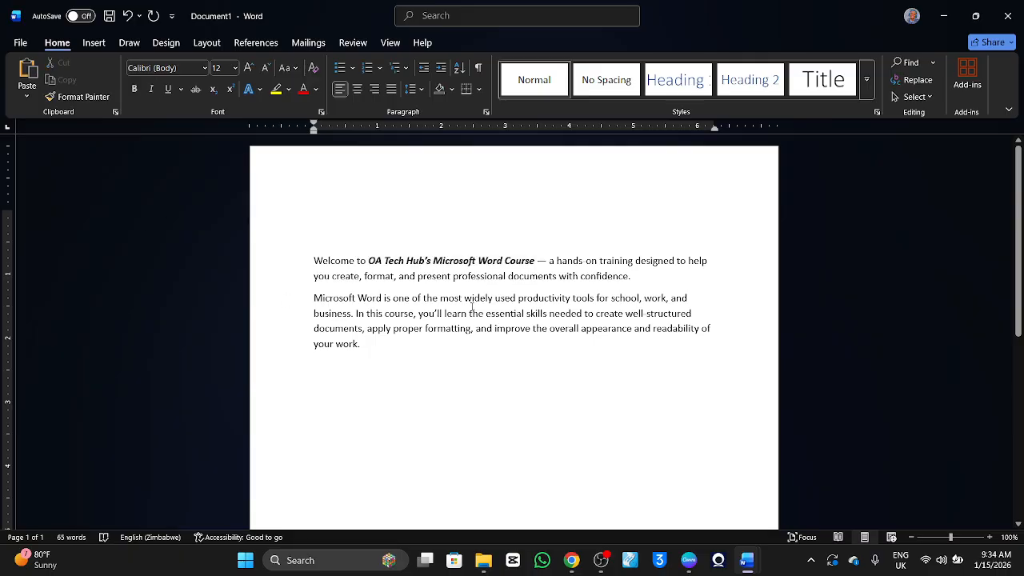
left_click_drag(535, 260, 378, 267)
left_click(304, 89)
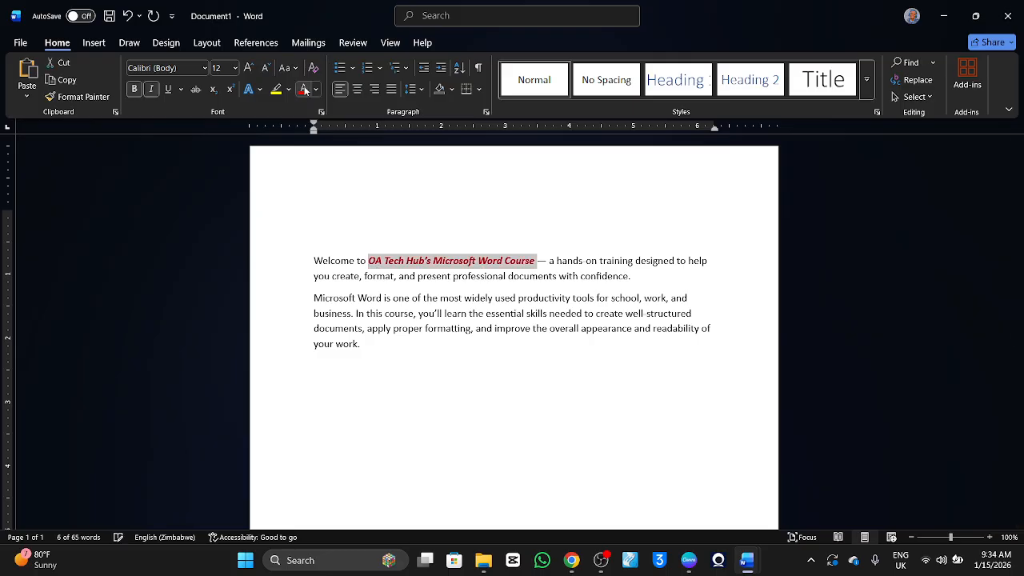
Add the heading "INTRODUCTION" in the empty paragraph at the start of the document.
left_click(374, 203)
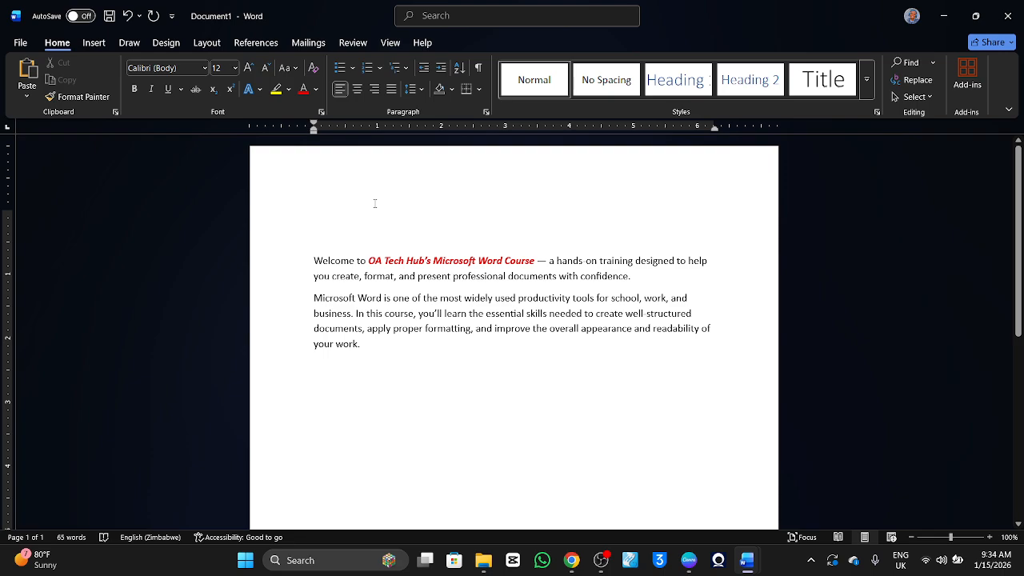
type("INTR")
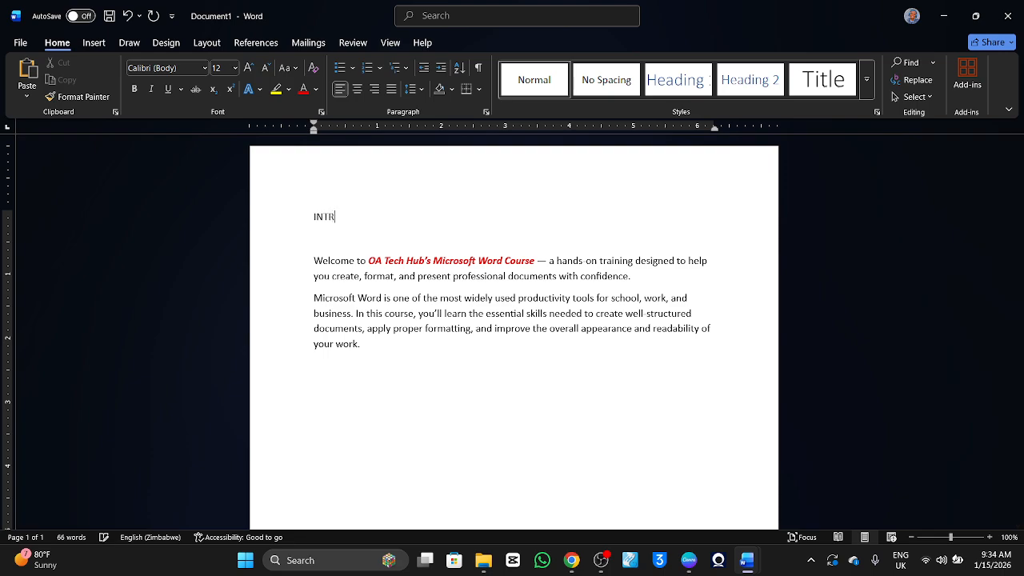
type("ODUCTION")
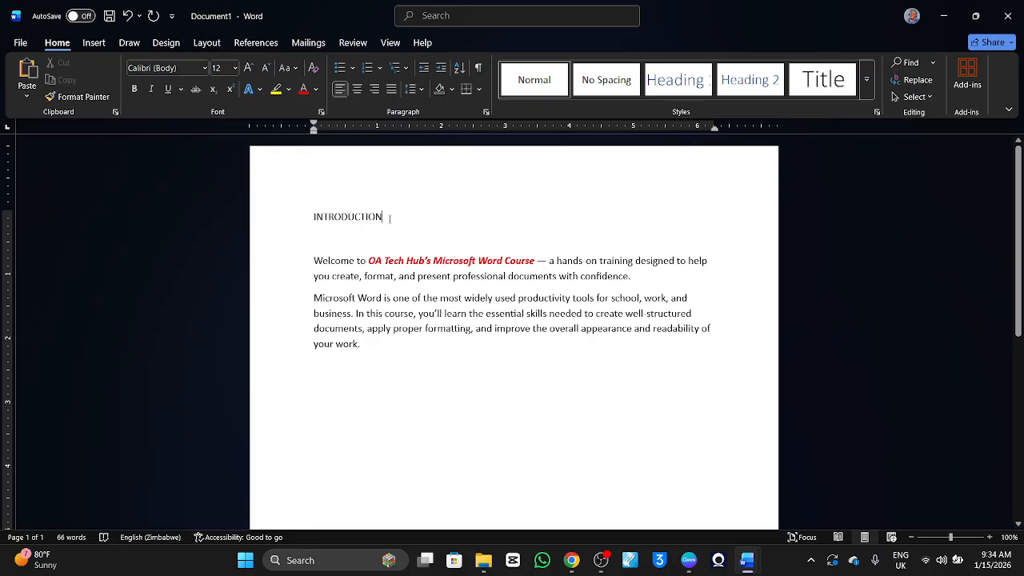
Try centred, right and justified alignment on the "INTRODUCTION" heading.
left_click_drag(389, 218, 229, 219)
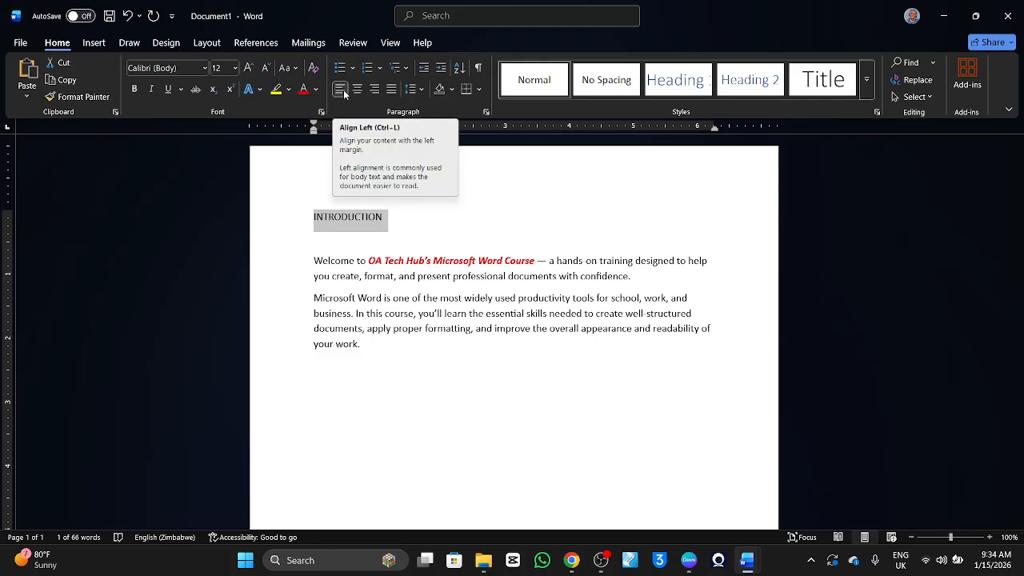
left_click(355, 221)
left_click(288, 221)
left_click(358, 92)
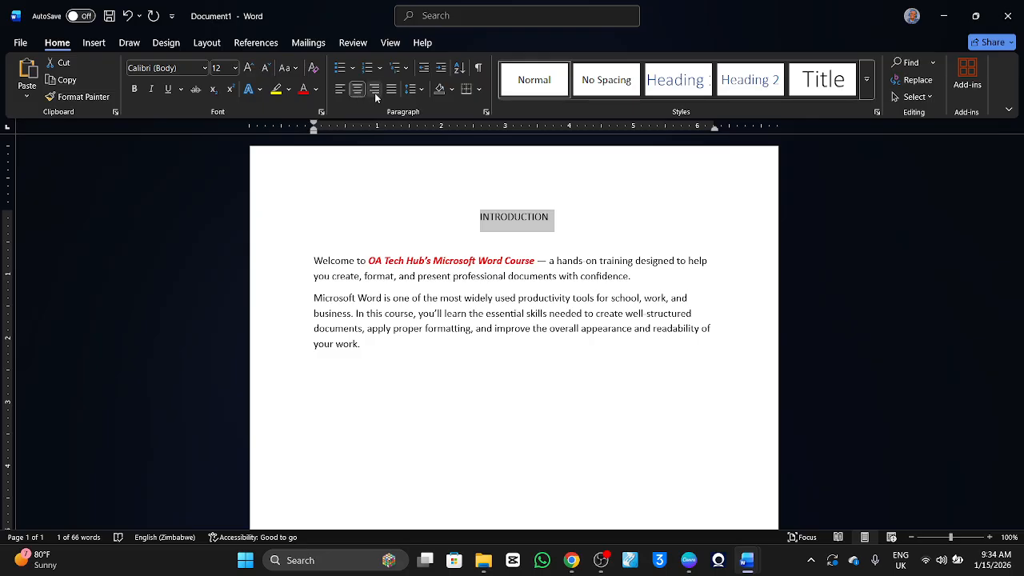
left_click(375, 93)
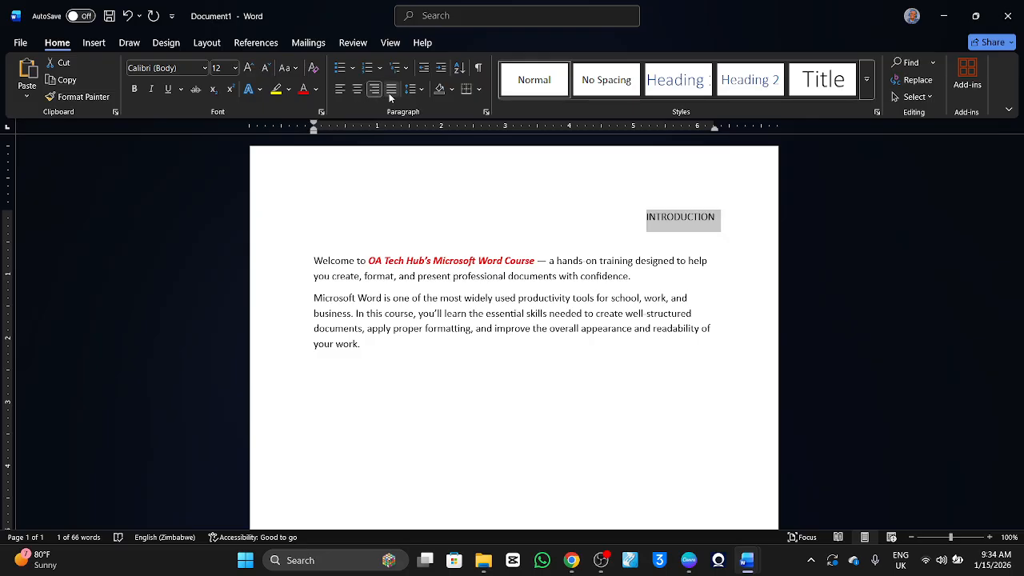
left_click(390, 90)
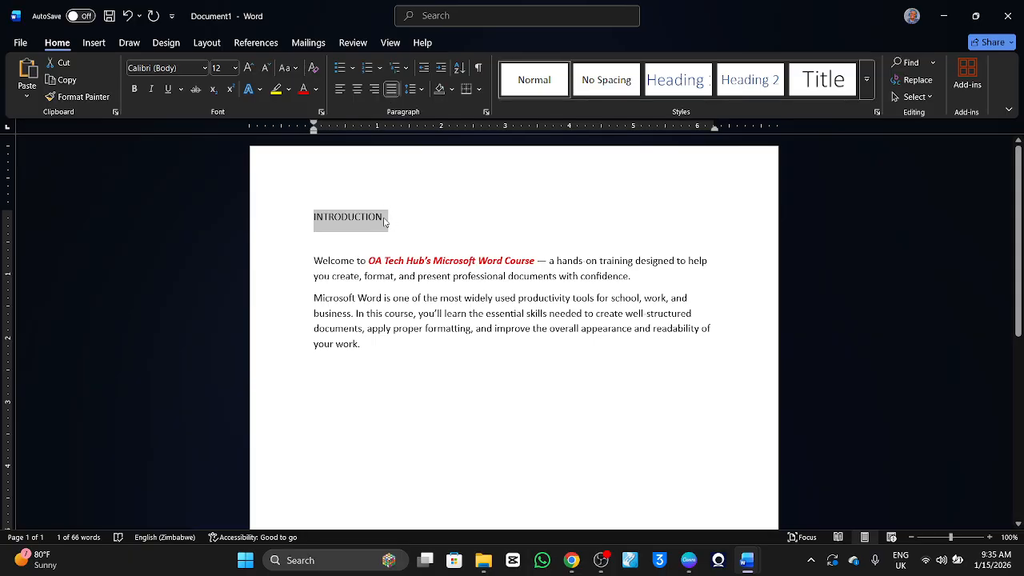
Centre the "INTRODUCTION" heading and enlarge its font size to 18.
left_click(357, 94)
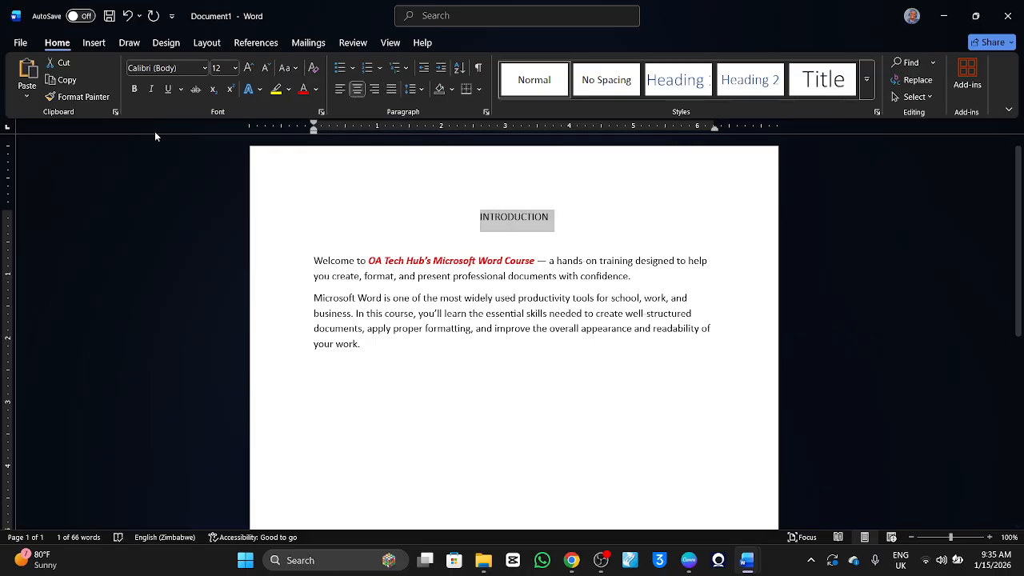
left_click(250, 69)
left_click(250, 68)
left_click(250, 69)
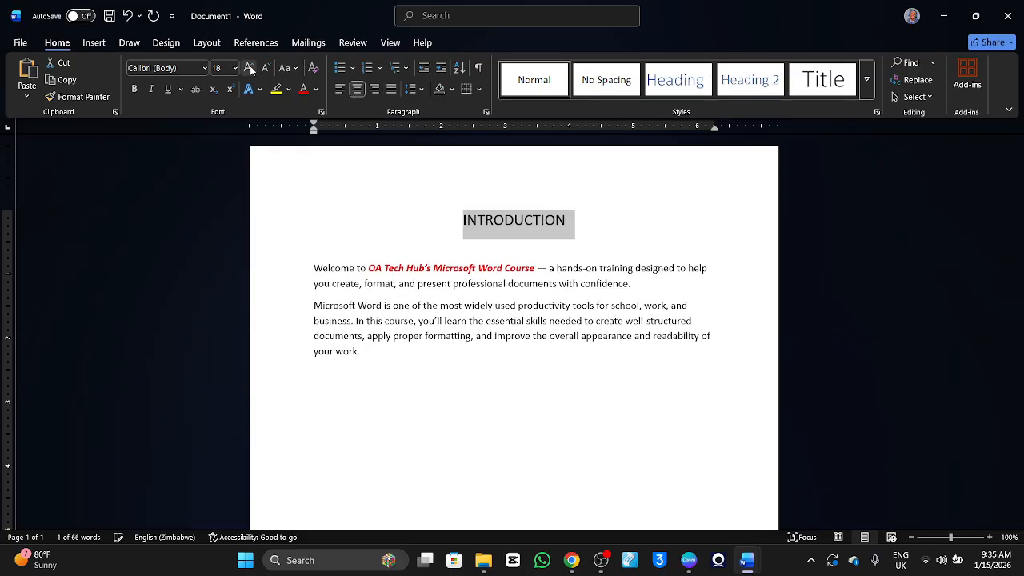
Add a test line of random letters below the last paragraph and delete it again.
left_click(382, 358)
key("Return")
type("THT")
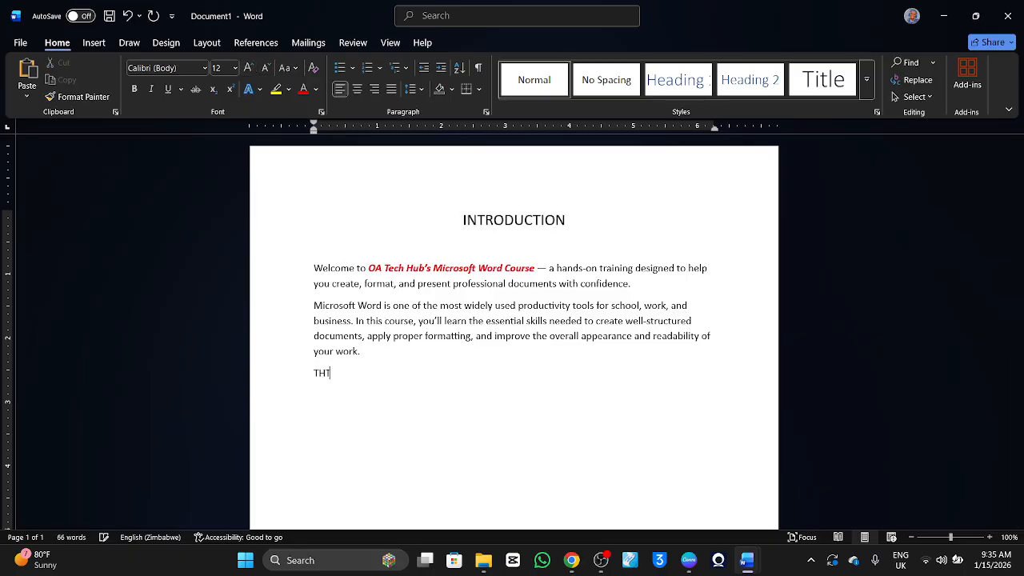
key("BackSpace")
key("BackSpace")
type("HHHHHjkhjkhjkh")
key("BackSpace")
key("BackSpace")
key("BackSpace")
key("BackSpace")
key("BackSpace")
key("BackSpace")
key("BackSpace")
key("BackSpace")
key("BackSpace")
key("BackSpace")
key("BackSpace")
key("BackSpace")
key("BackSpace")
key("BackSpace")
key("BackSpace")
key("BackSpace")
Look through the available save locations for the document, including This PC and the folder browser, without saving.
left_click(20, 43)
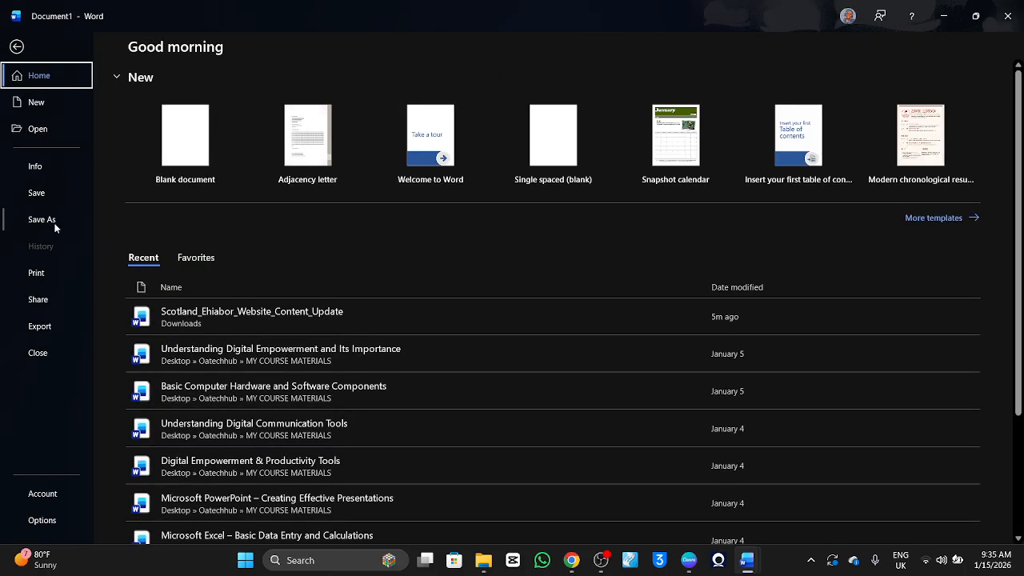
left_click(55, 226)
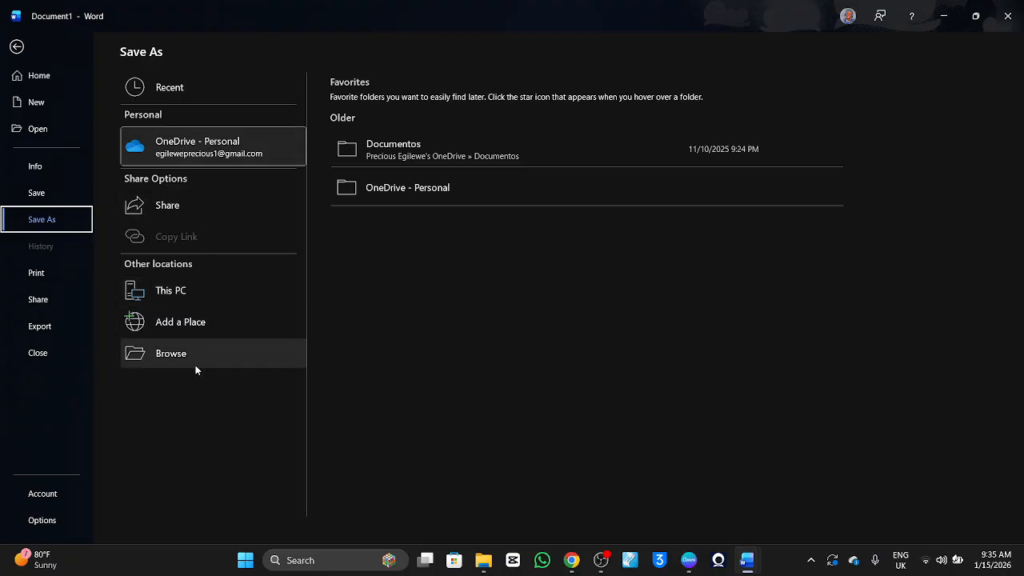
left_click(204, 293)
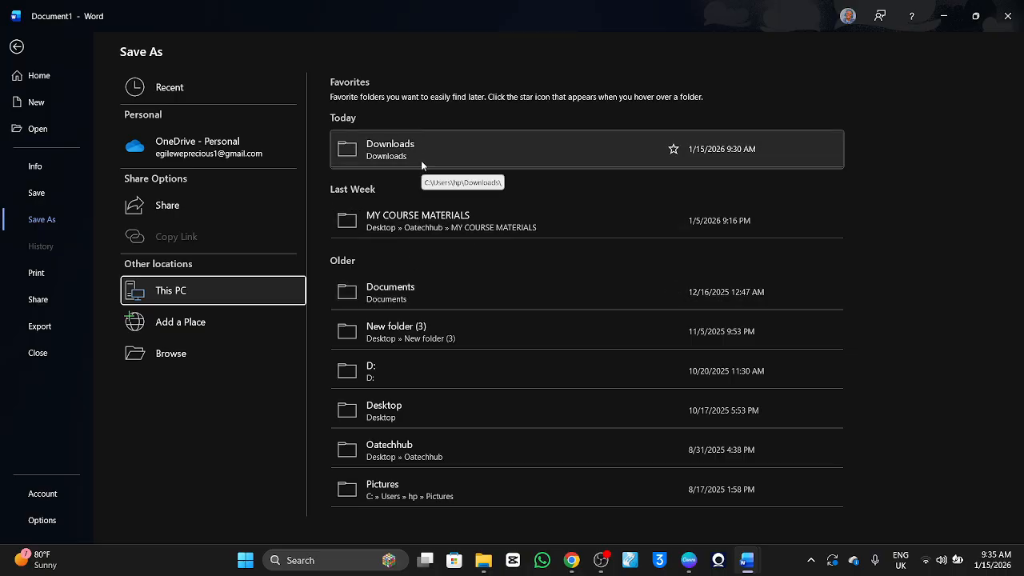
left_click(180, 360)
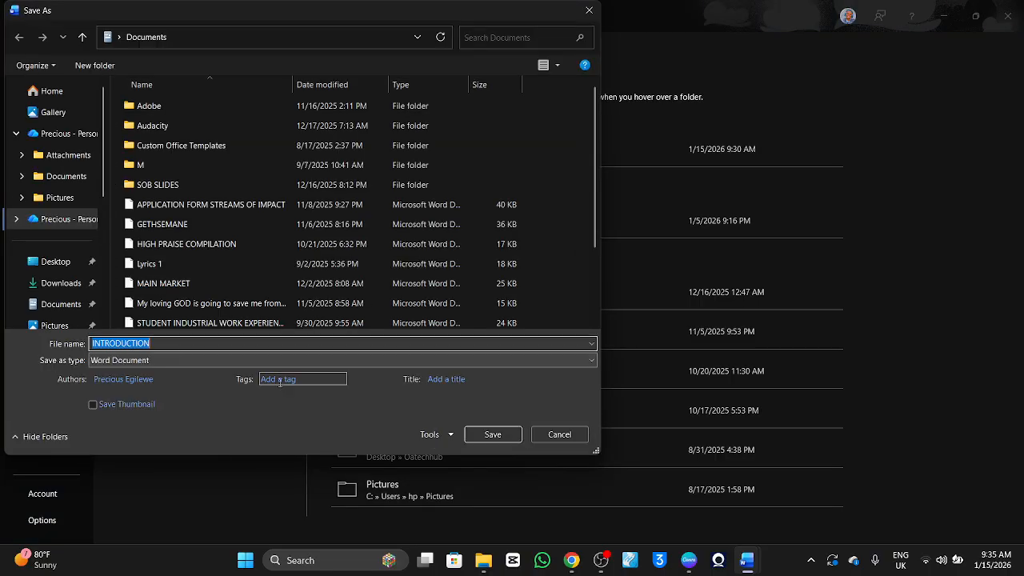
left_click(589, 10)
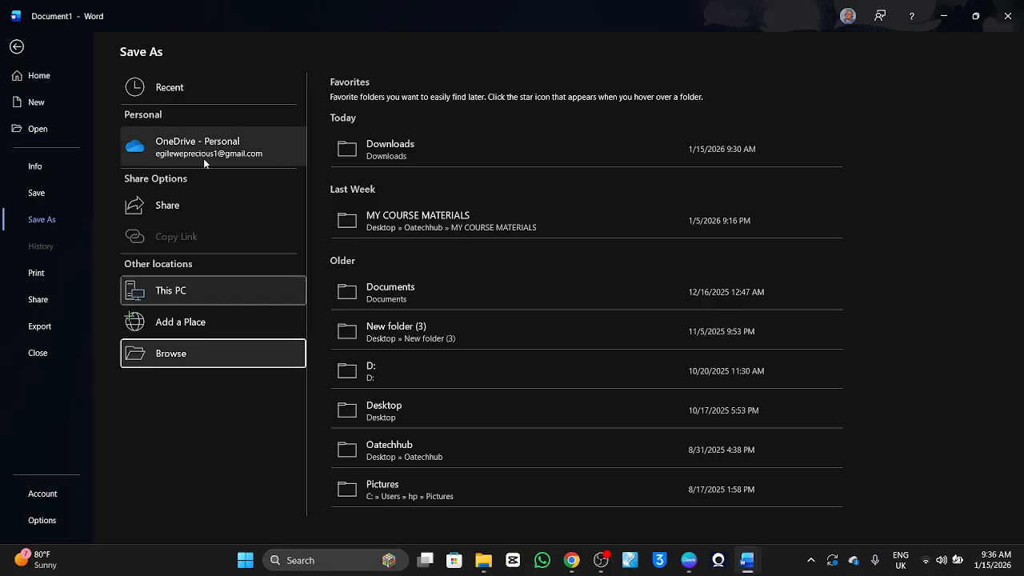
Save the document as "INTRODUCTION" in the OneDrive Documents folder, using the Word Document file type.
left_click(290, 356)
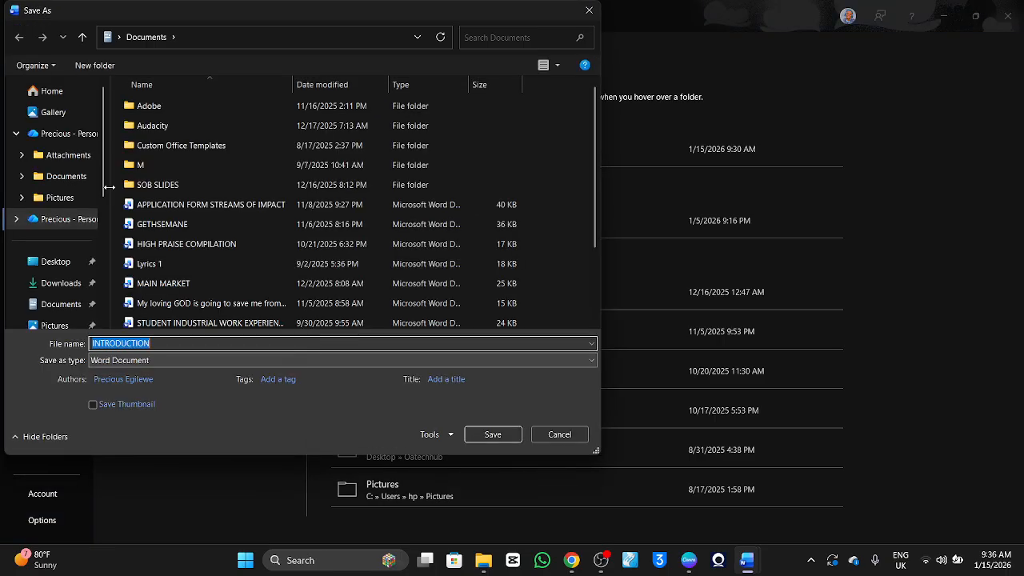
scroll(41, 155, "down", 4)
scroll(48, 158, "up", 4)
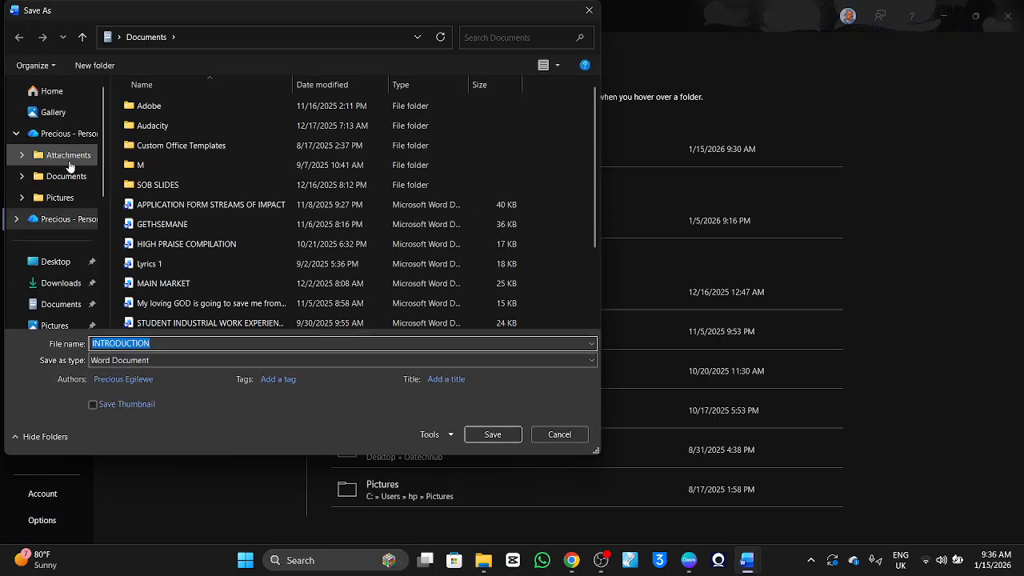
left_click(70, 177)
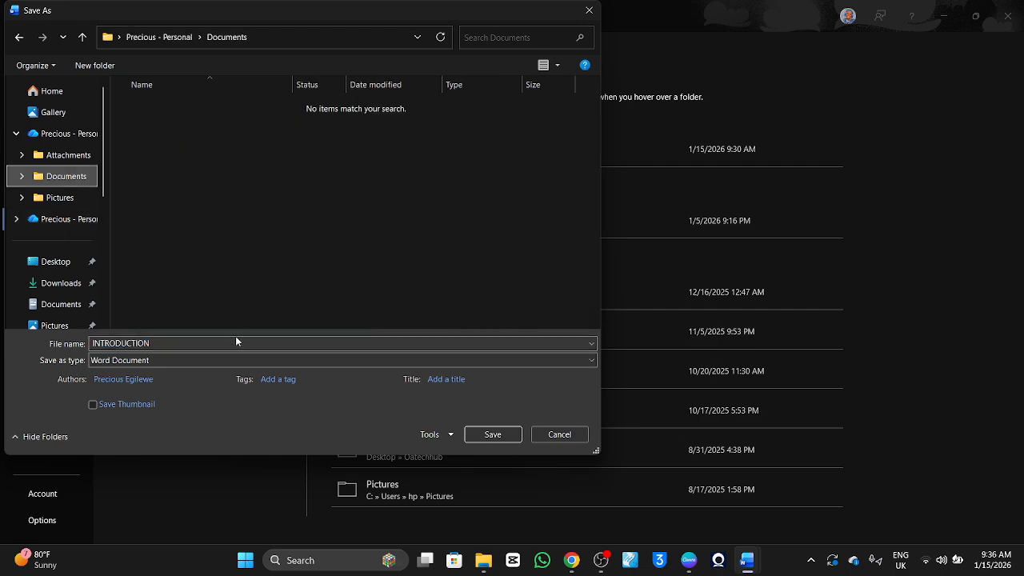
left_click(238, 359)
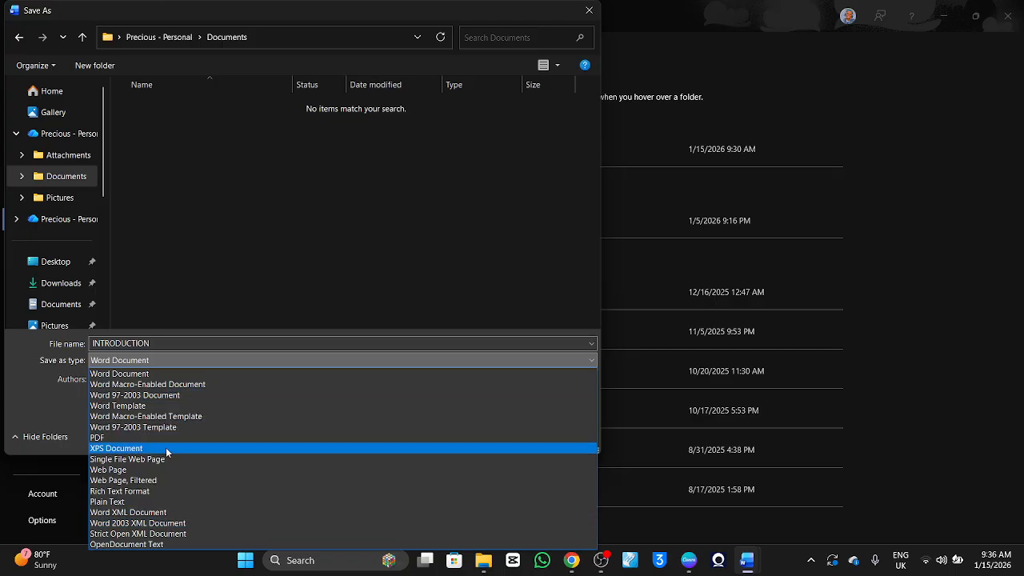
left_click(184, 369)
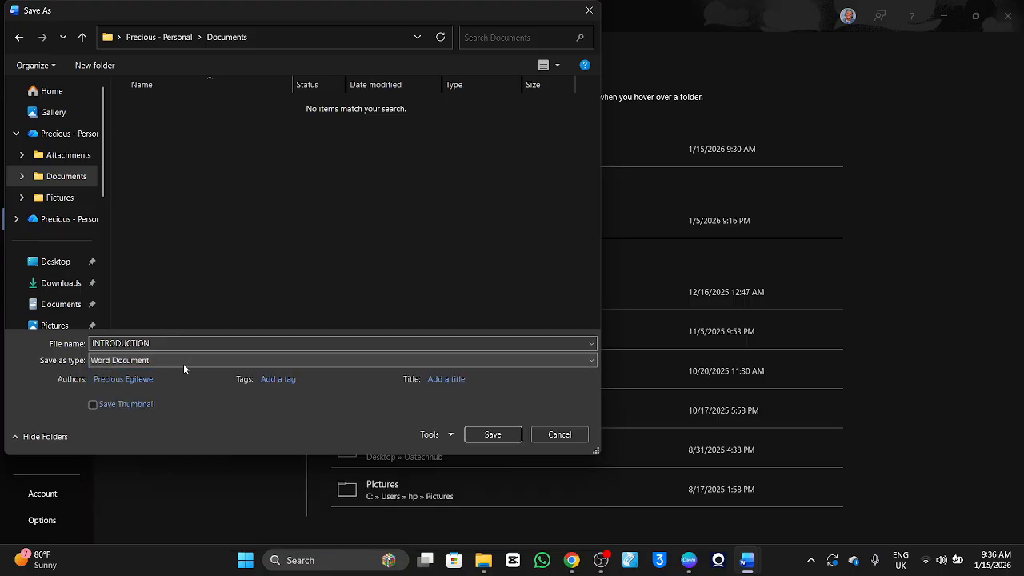
left_click(500, 436)
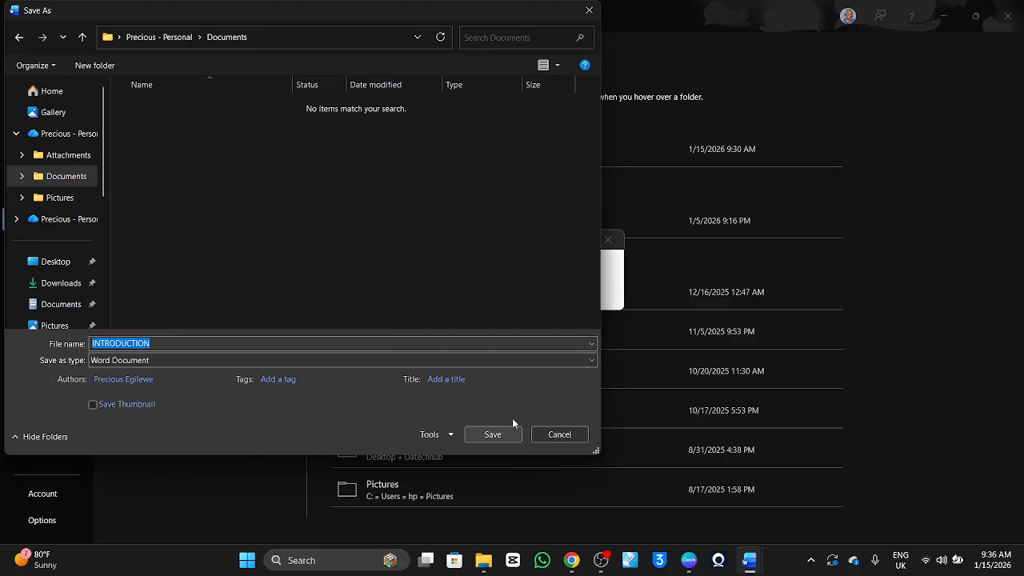
key("Escape")
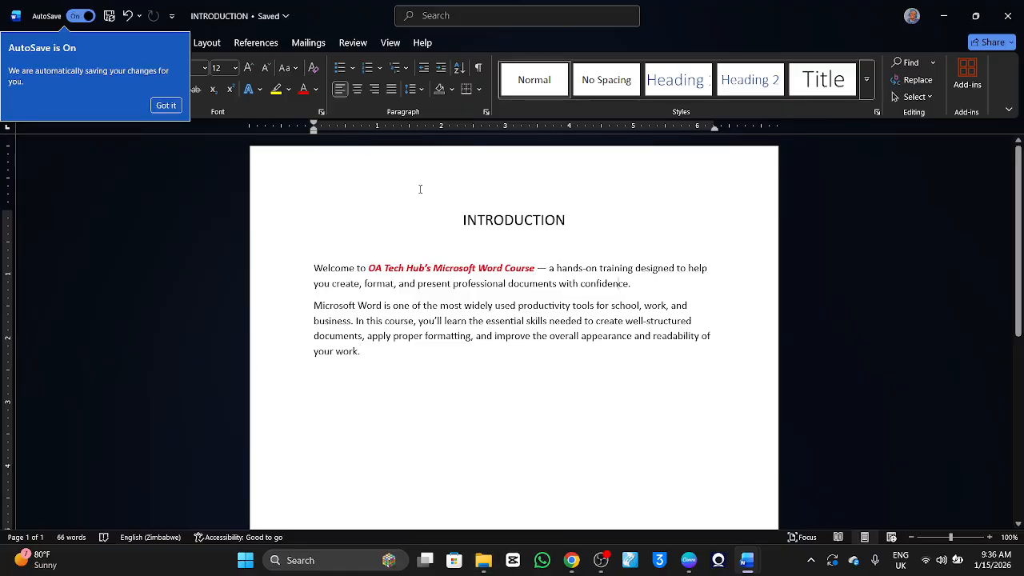
Switch to File Explorer and look through the local Documents folder for the saved "INTRODUCTION" document, then return to Word.
left_click(483, 560)
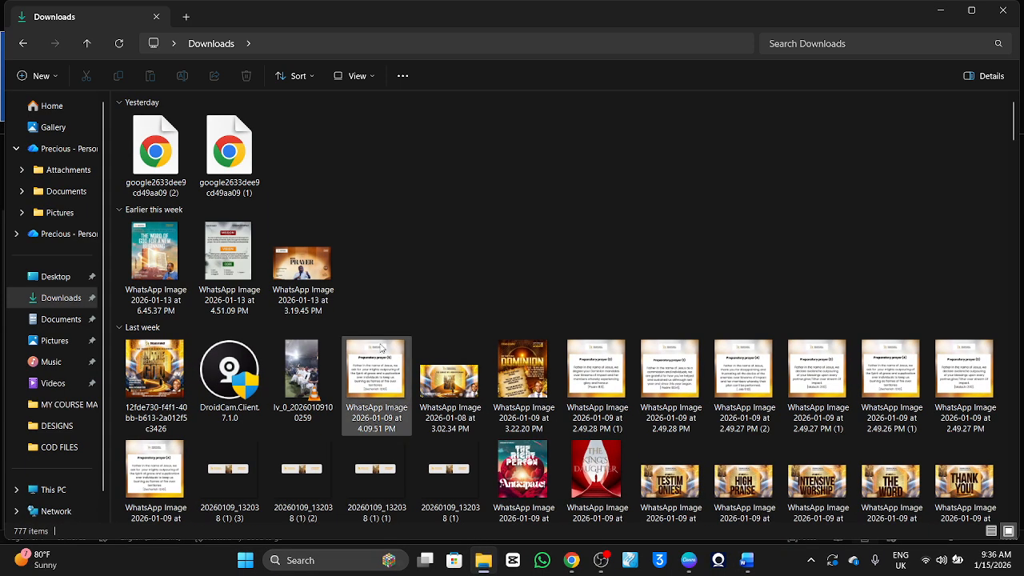
left_click(51, 320)
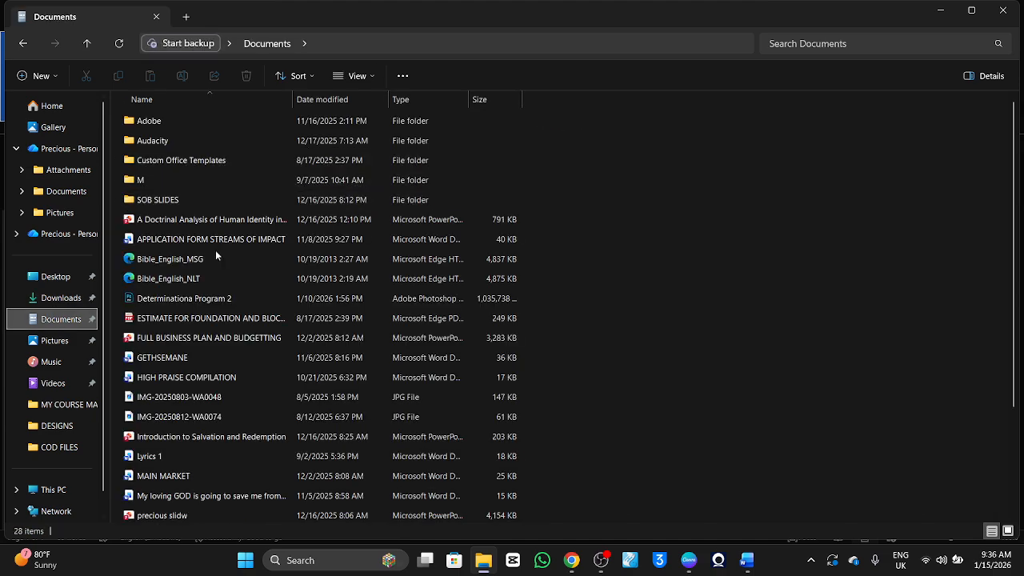
scroll(216, 335, "down", 1)
scroll(216, 334, "down", 2)
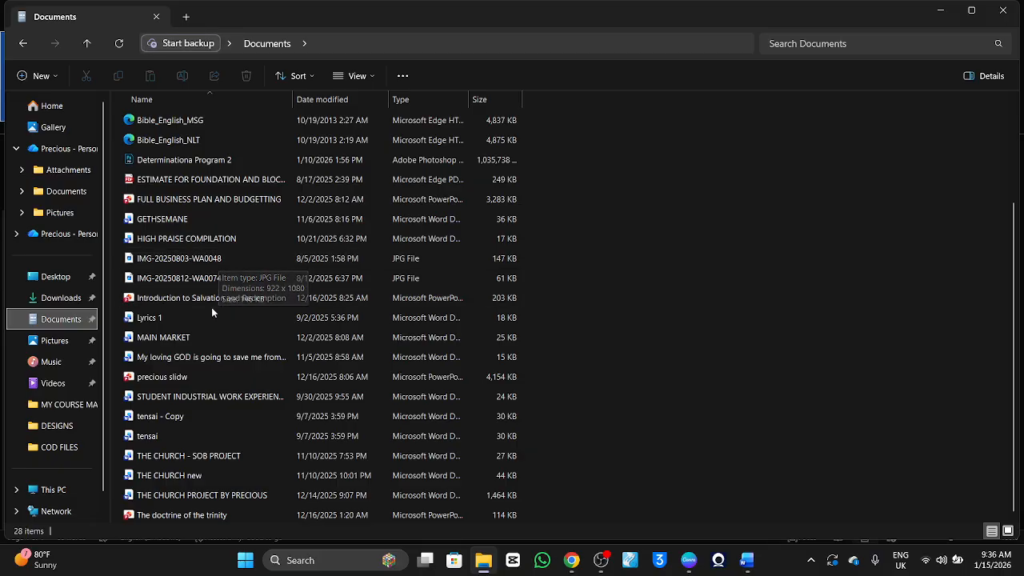
left_click(201, 242)
key("Down")
key("Down")
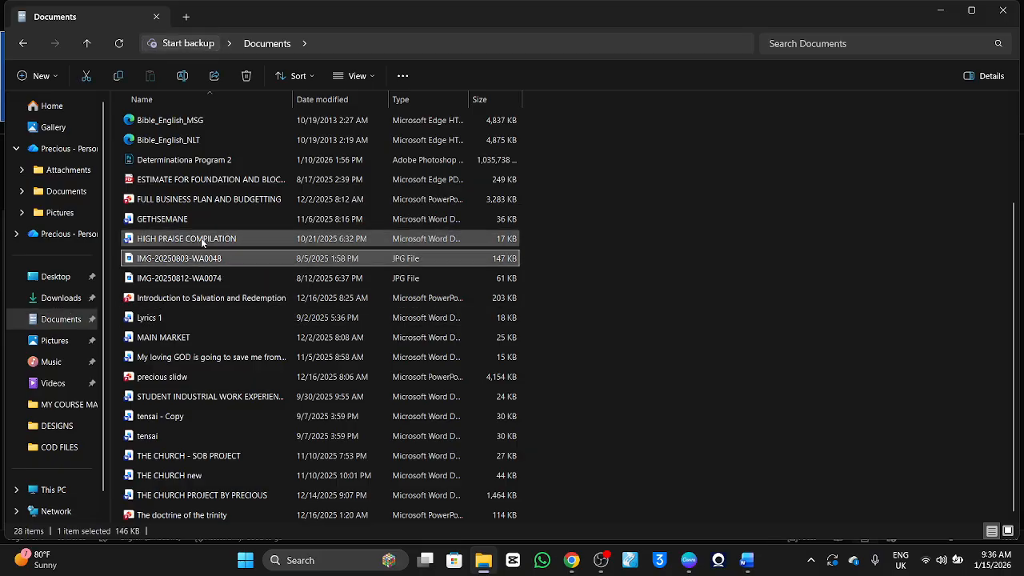
key("Down")
key("Up")
key("Up")
key("Down")
key("Down")
key("Up")
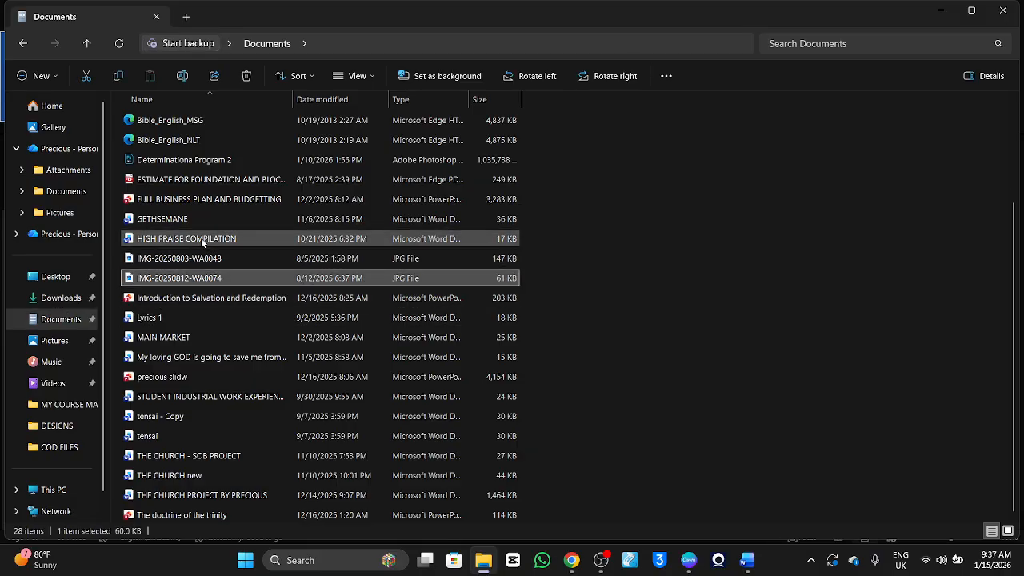
key("Down")
key("Up")
key("Up")
scroll(161, 206, "up", 3)
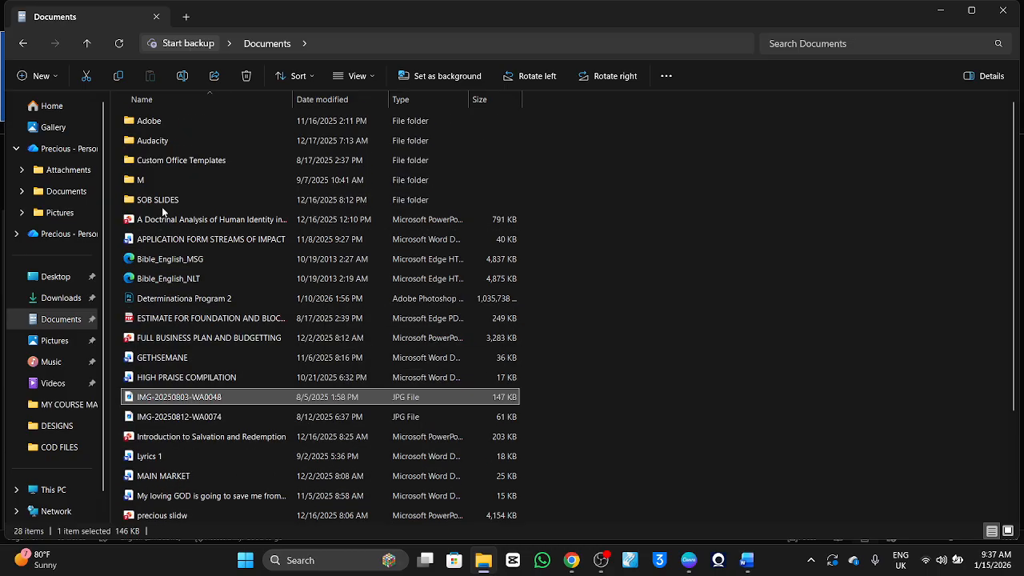
scroll(162, 206, "down", 3)
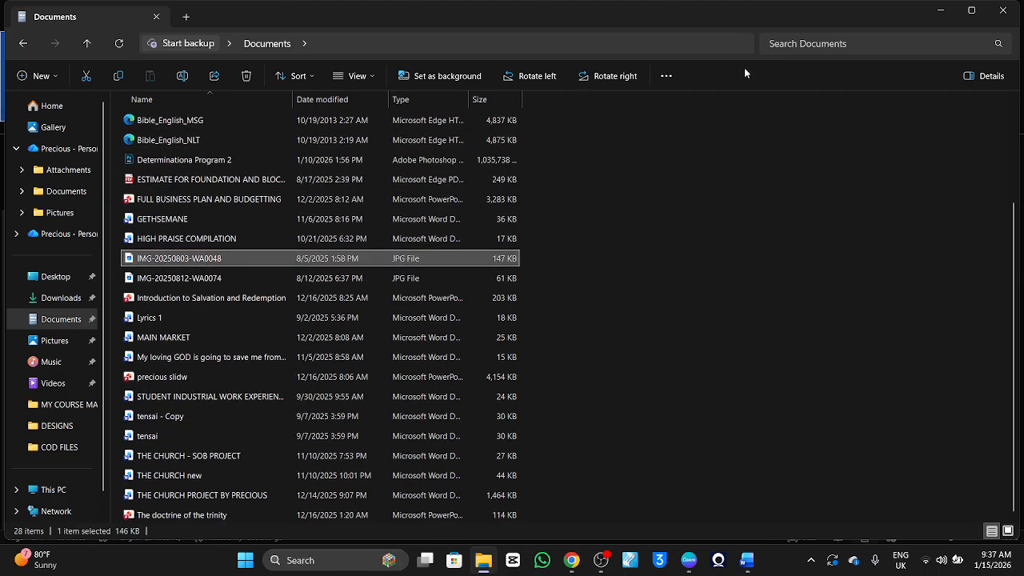
left_click(940, 10)
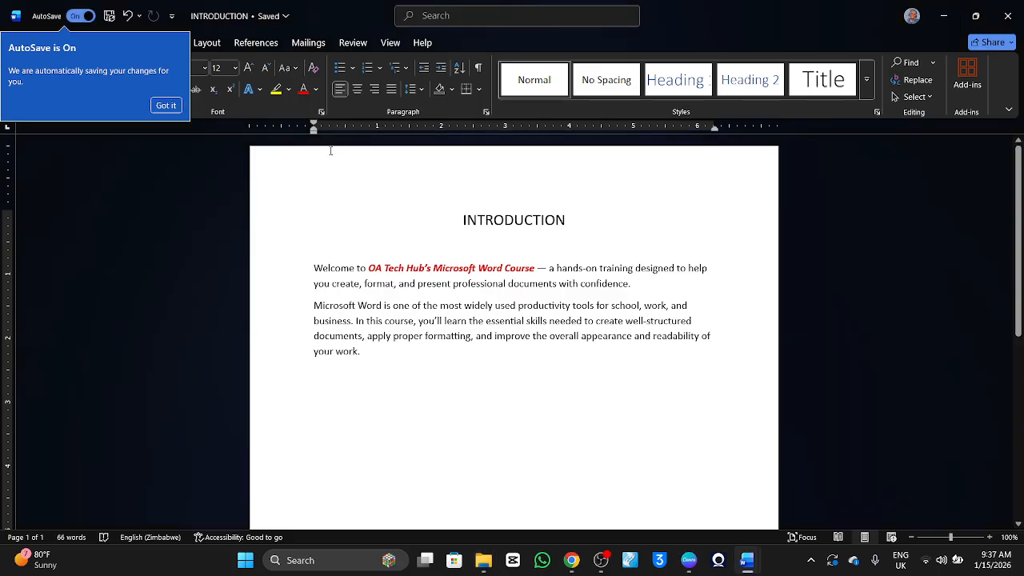
Dismiss the AutoSave notice and save a copy of the document as "INTRODUCTION" in the local Documents folder, using the Word Document file type.
left_click(166, 104)
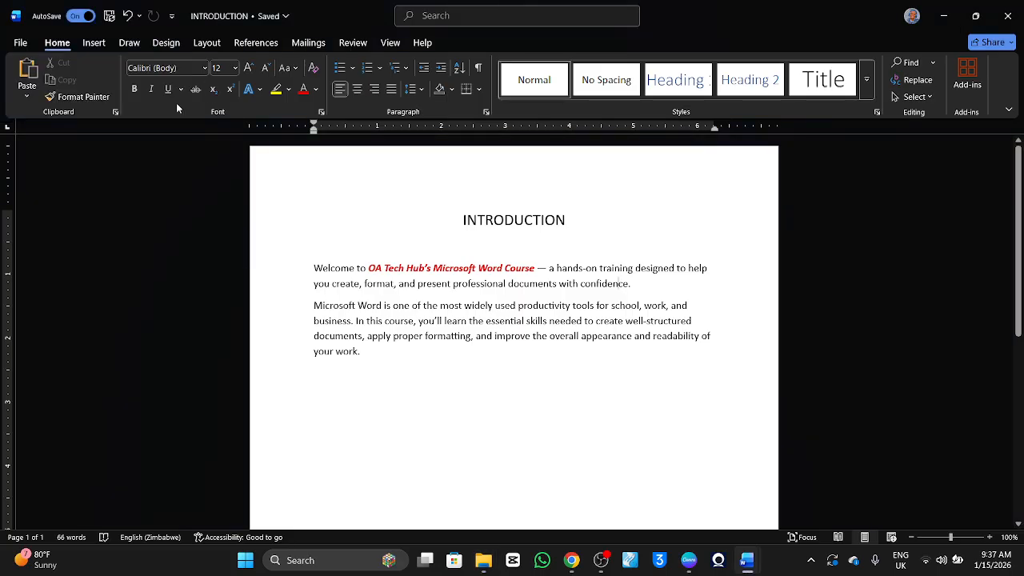
left_click(29, 44)
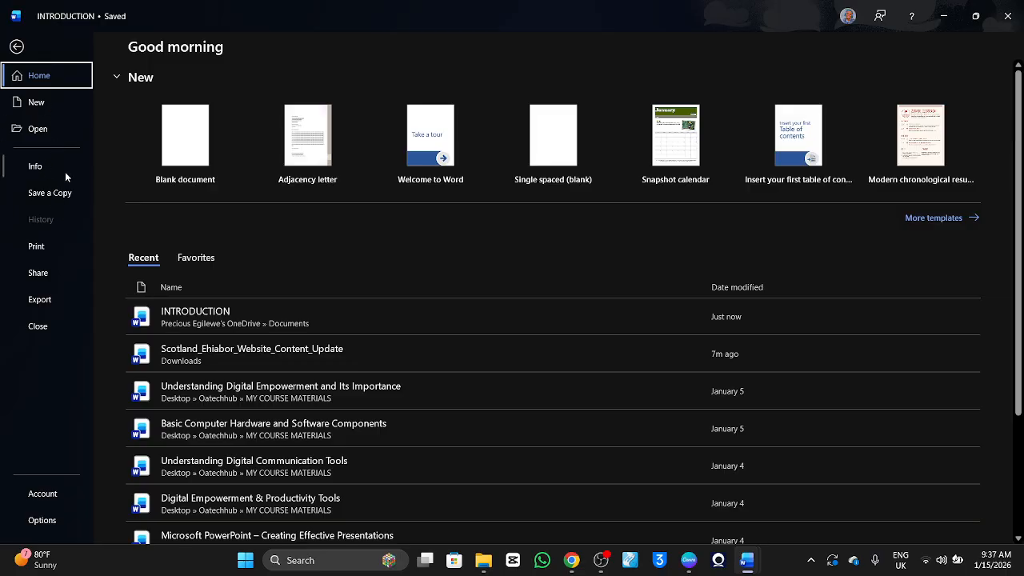
left_click(65, 194)
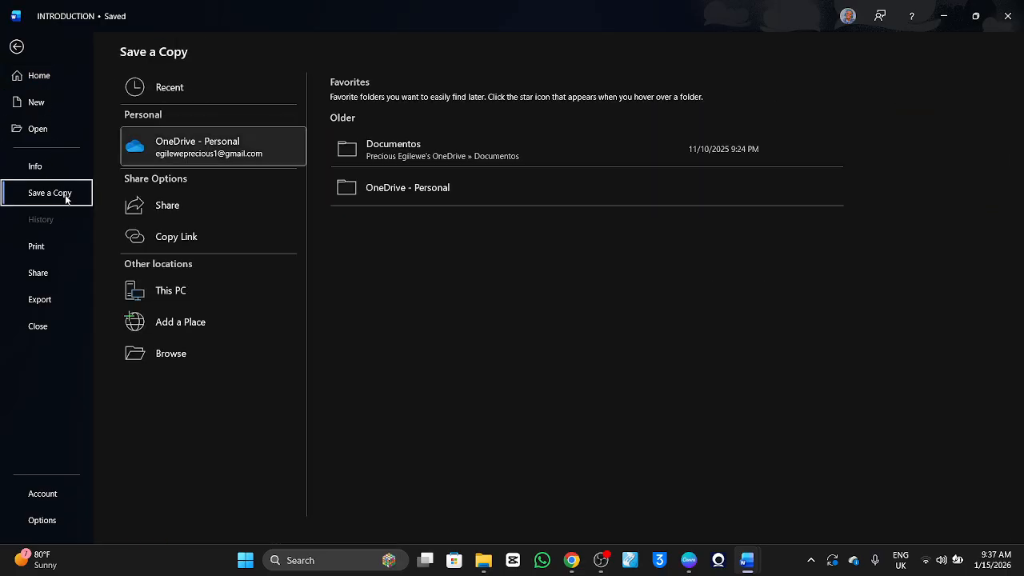
left_click(220, 355)
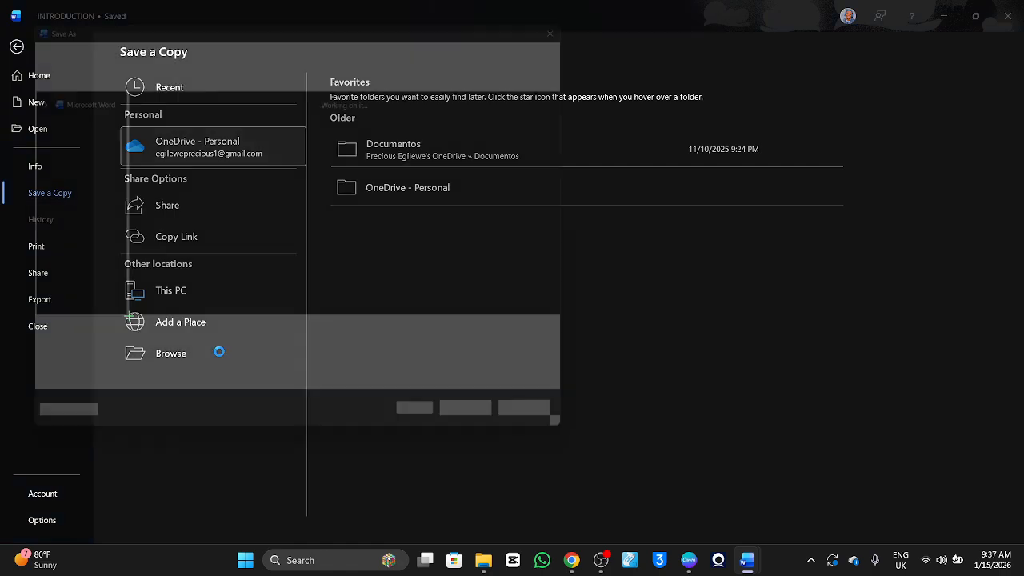
scroll(49, 196, "down", 3)
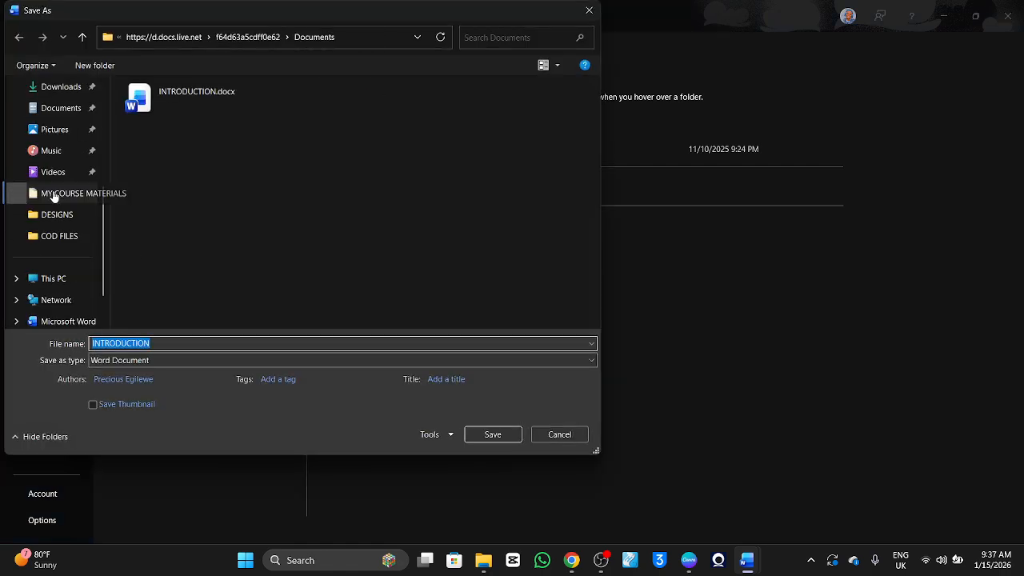
scroll(51, 148, "up", 3)
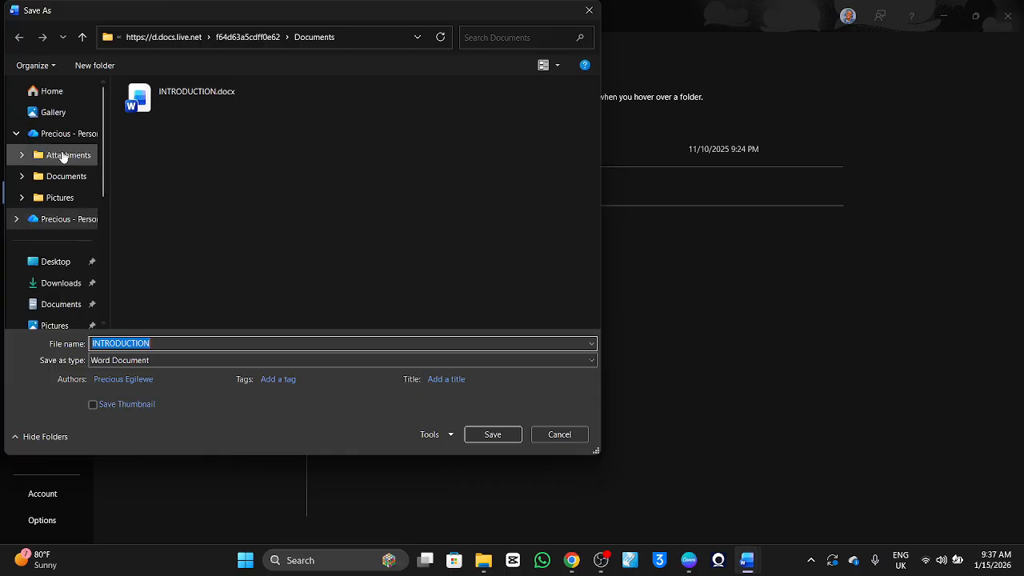
scroll(66, 148, "down", 3)
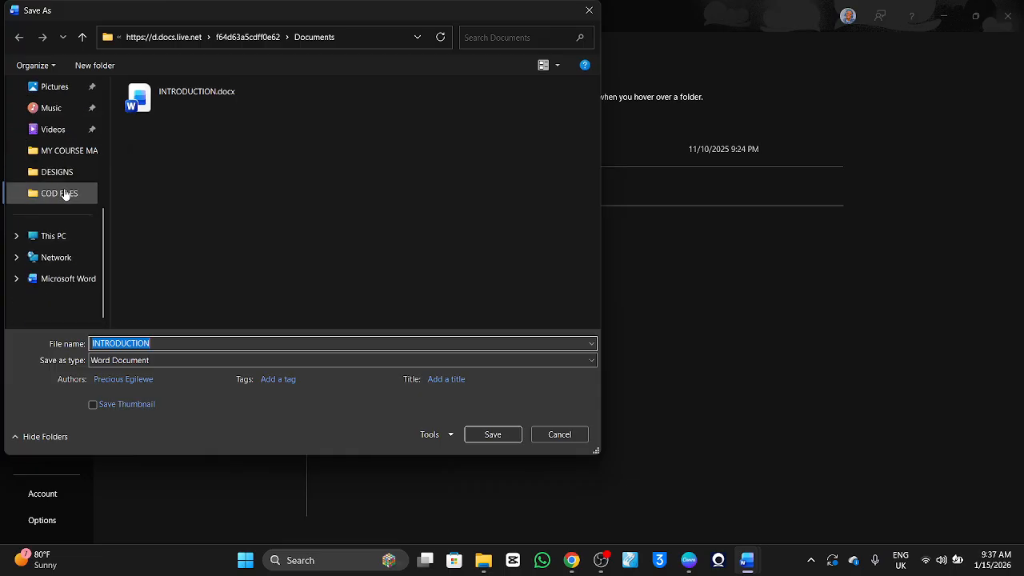
scroll(64, 192, "up", 3)
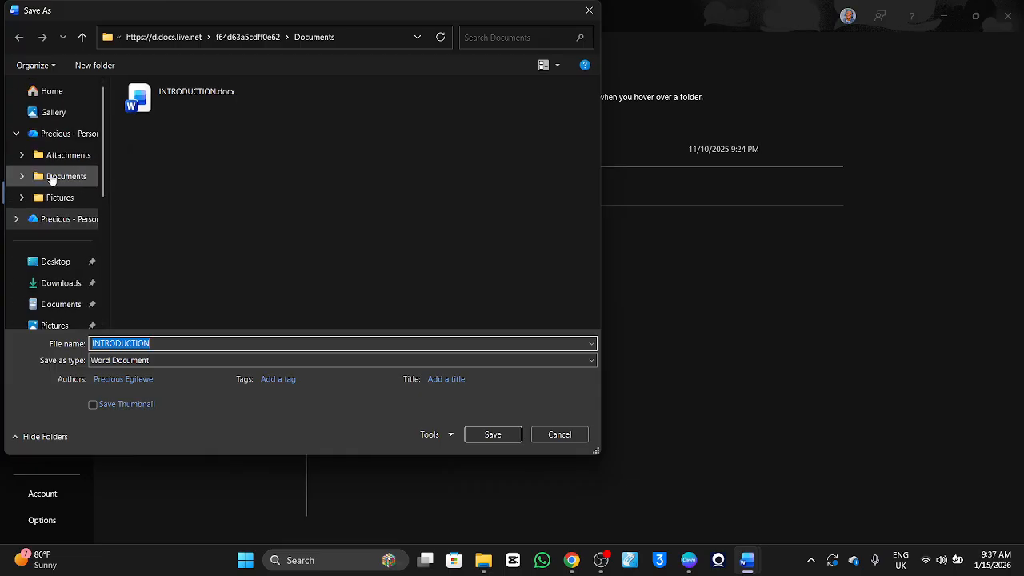
left_click(56, 304)
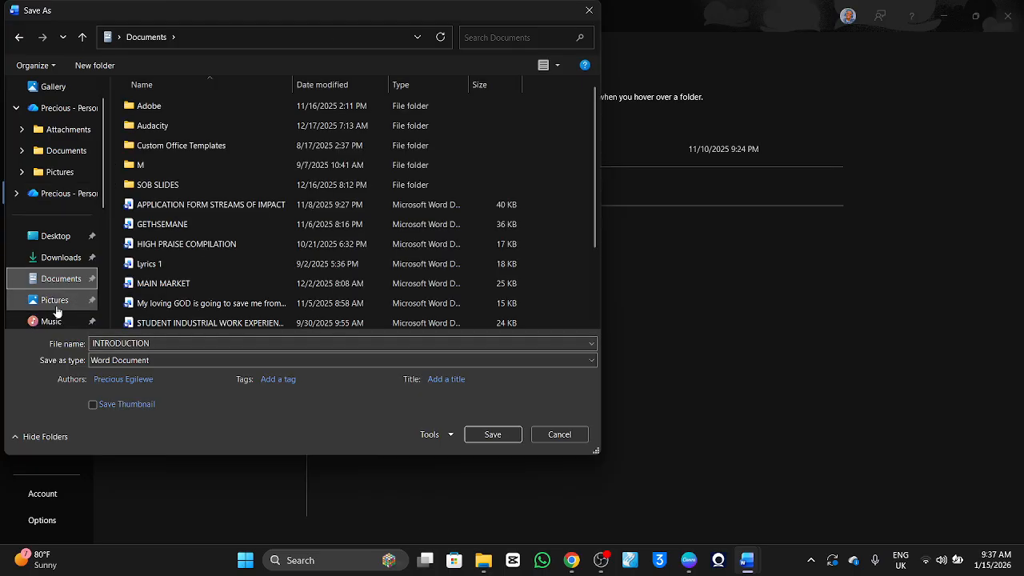
left_click(492, 434)
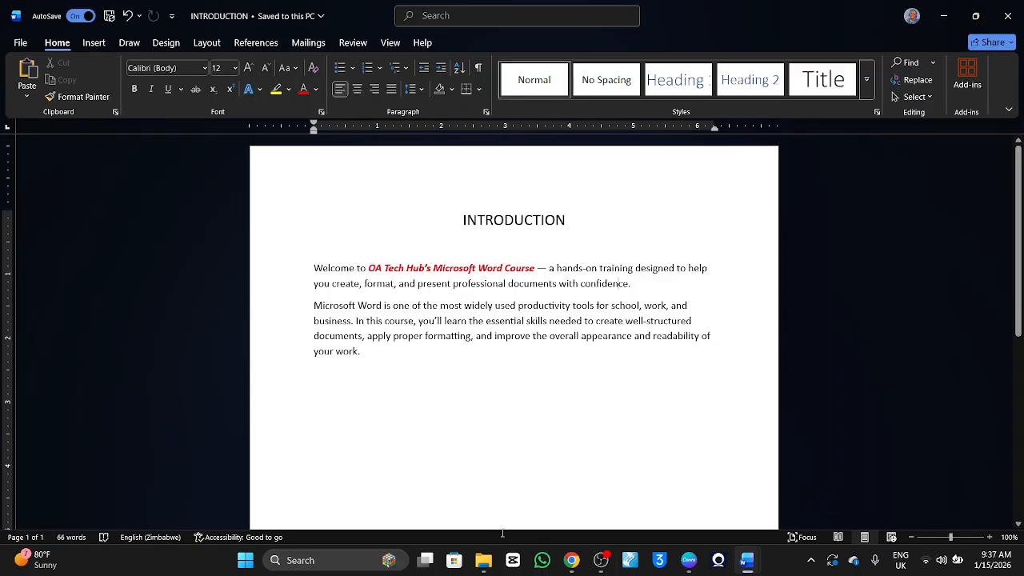
Switch to File Explorer, find the "INTRODUCTION" document in the local Documents folder and open it in Word.
left_click(483, 560)
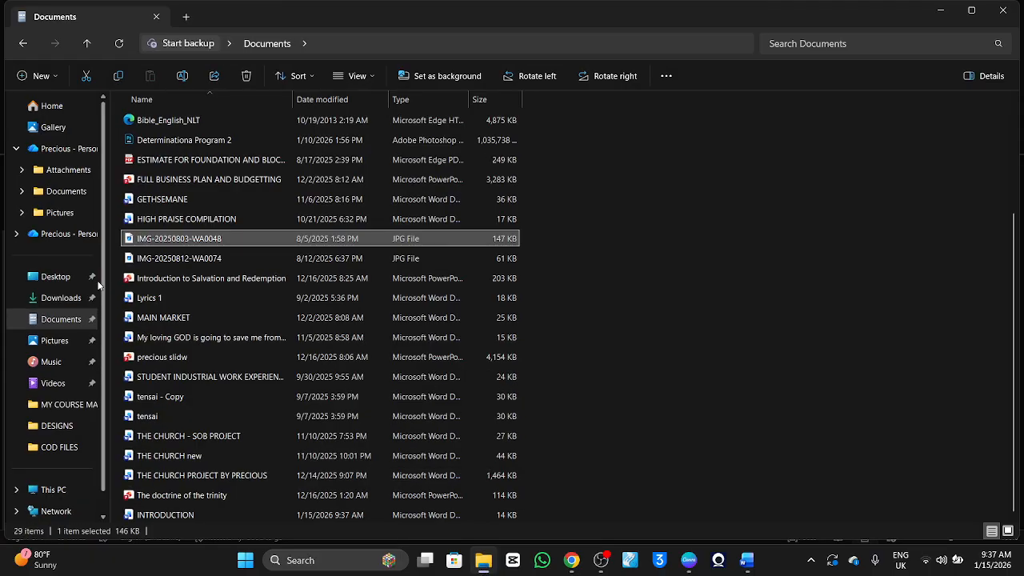
left_click(61, 320)
scroll(297, 285, "down", 2)
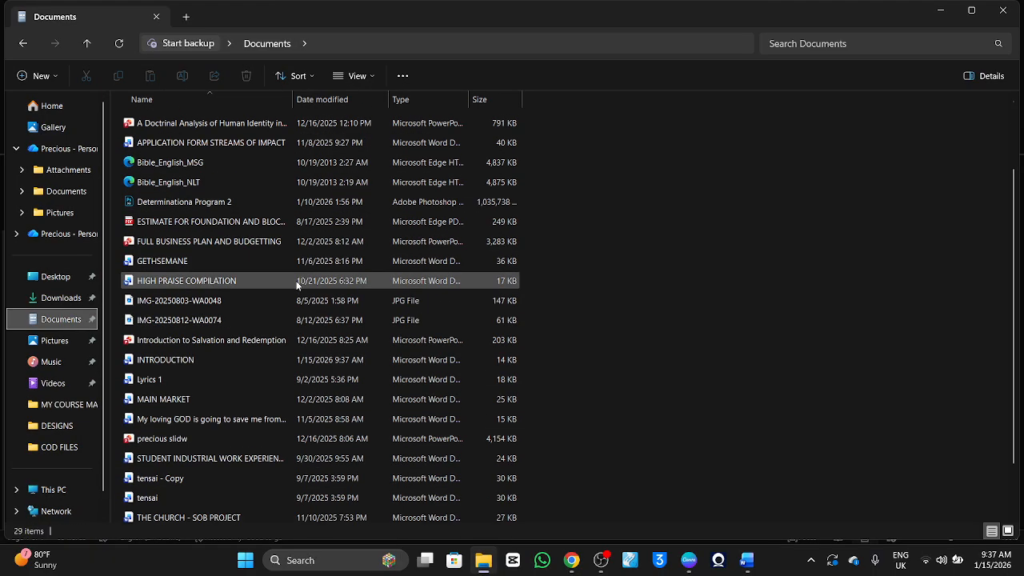
scroll(297, 285, "down", 1)
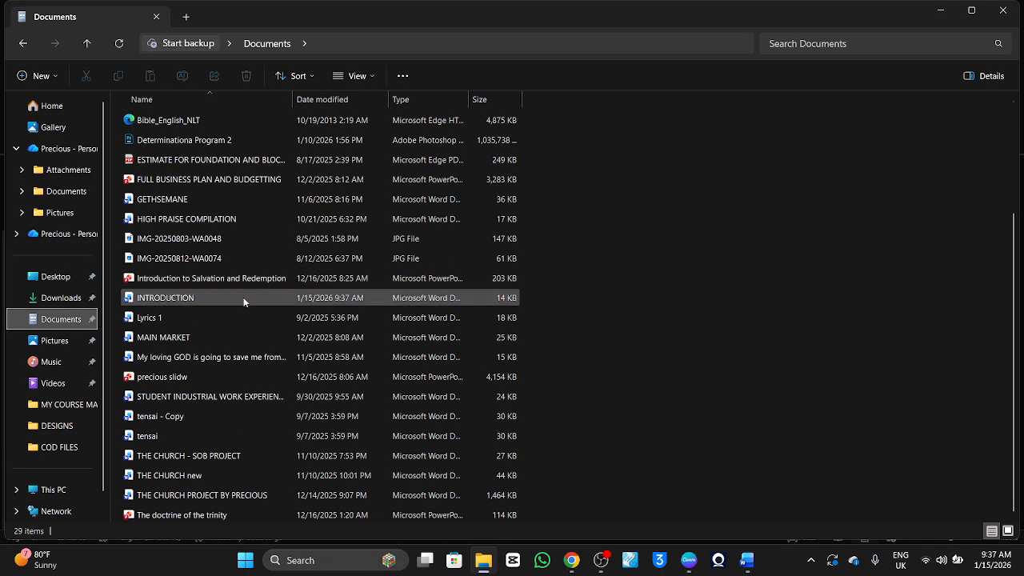
double_click(235, 296)
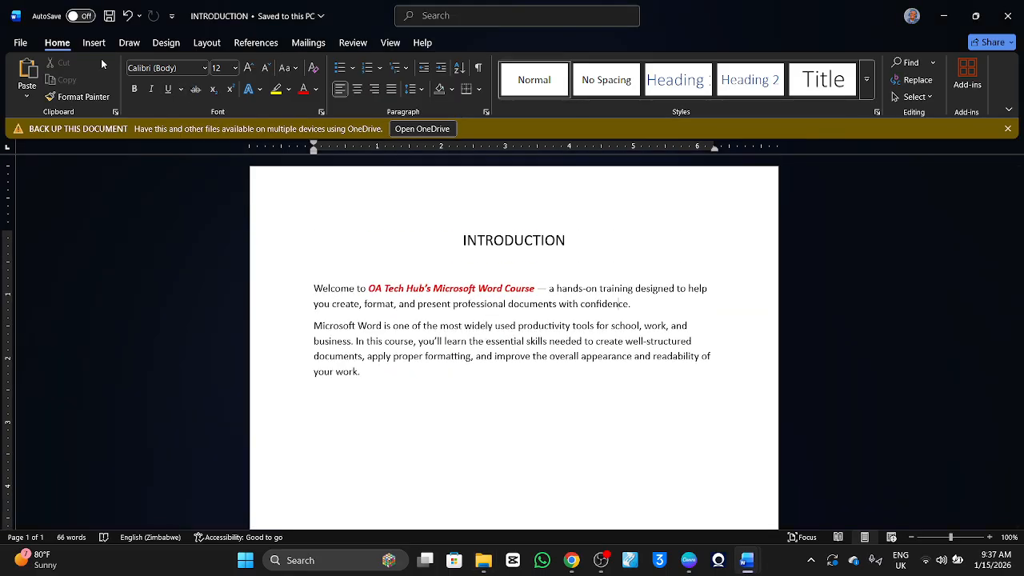
Save the document as a PDF named "INTRODUCTION" in the local Documents folder.
left_click(20, 42)
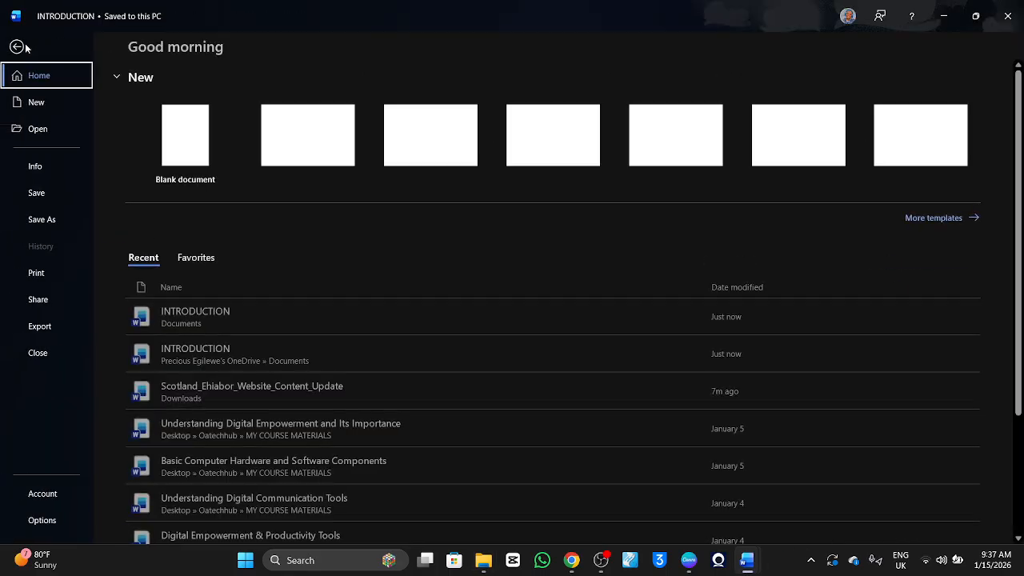
left_click(41, 220)
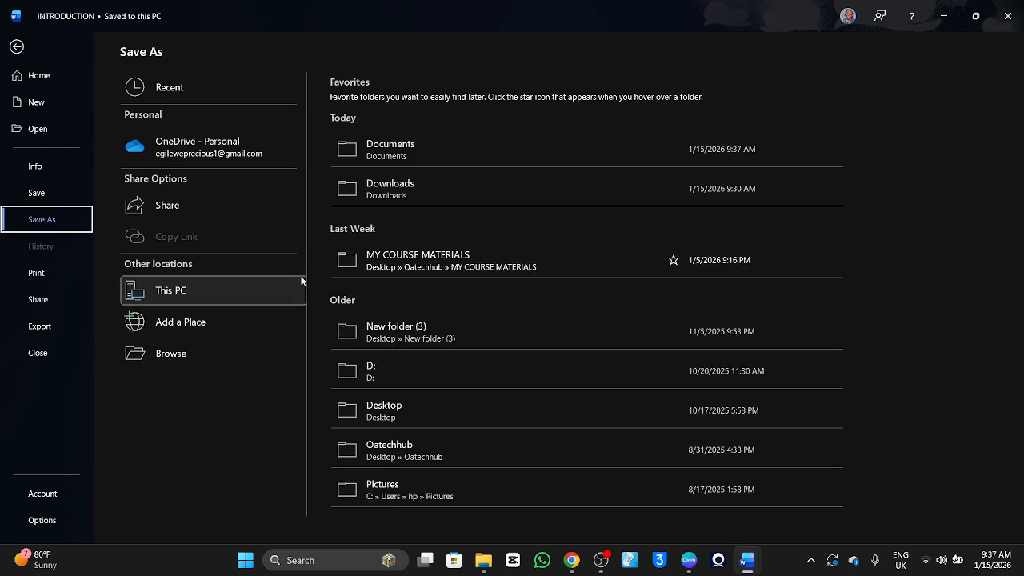
left_click(202, 349)
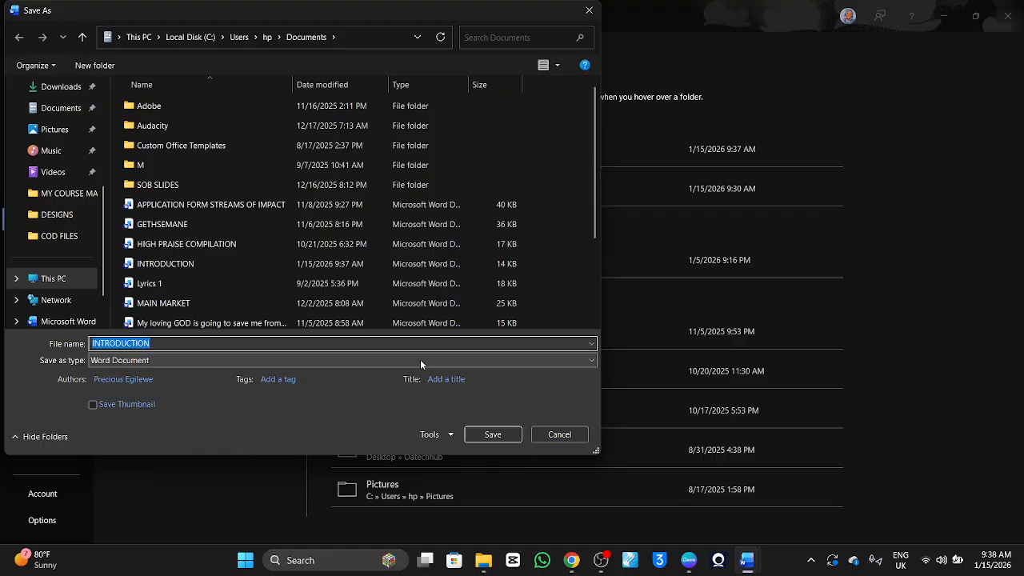
left_click(369, 362)
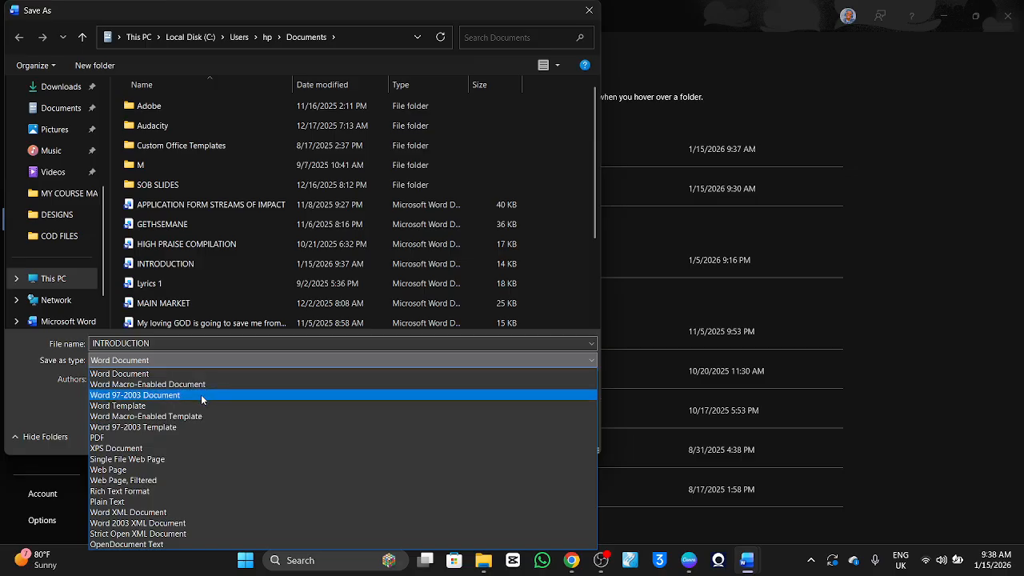
left_click(234, 438)
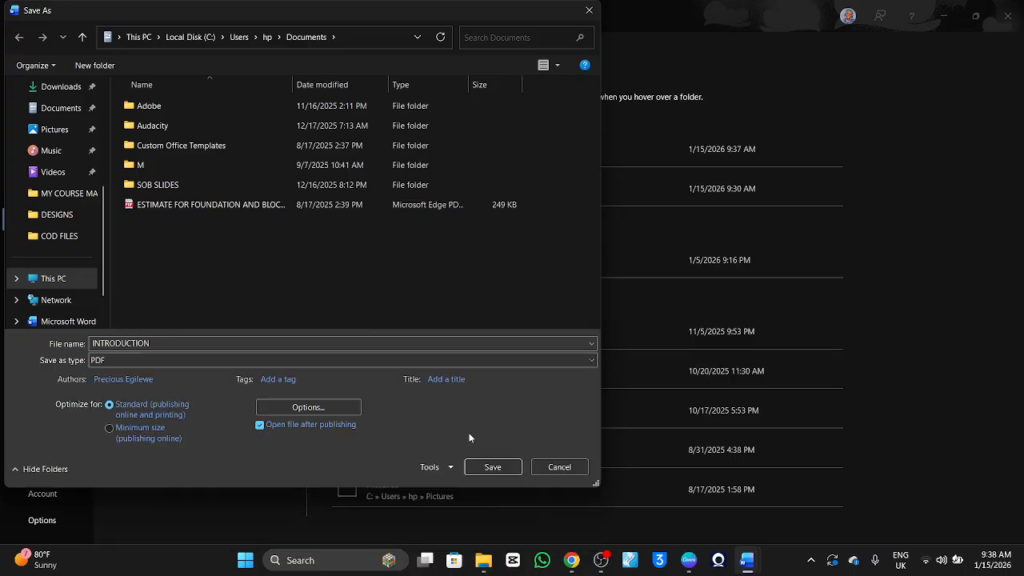
left_click(492, 467)
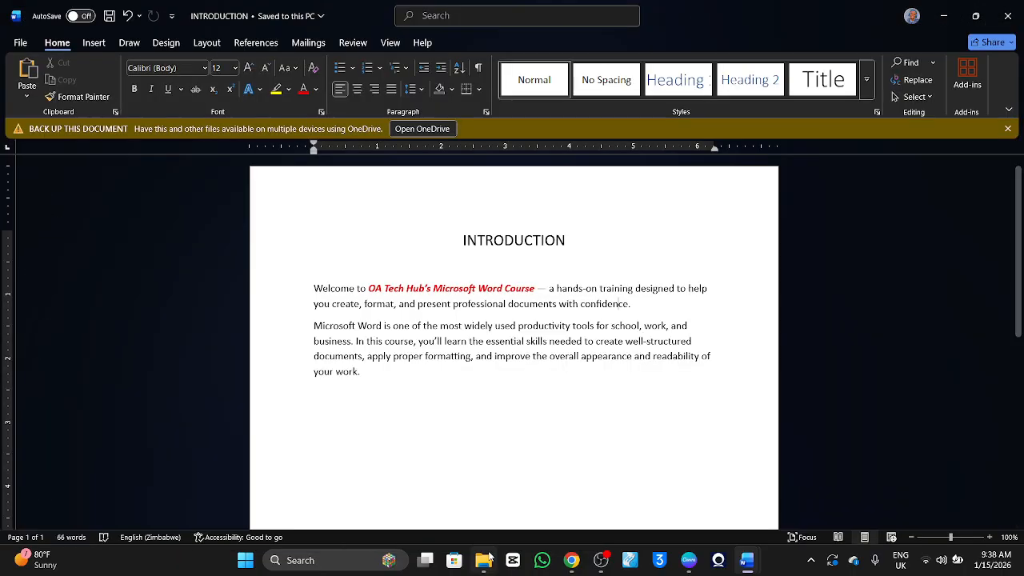
Switch to File Explorer and look through the local Documents folder for the exported "INTRODUCTION" PDF.
left_click(483, 562)
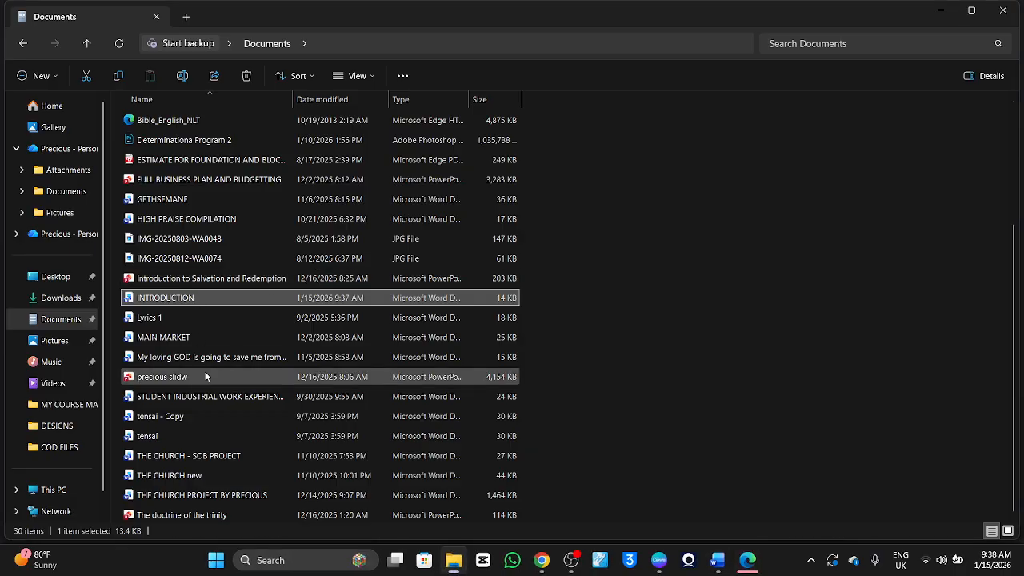
scroll(205, 373, "up", 3)
scroll(205, 374, "down", 2)
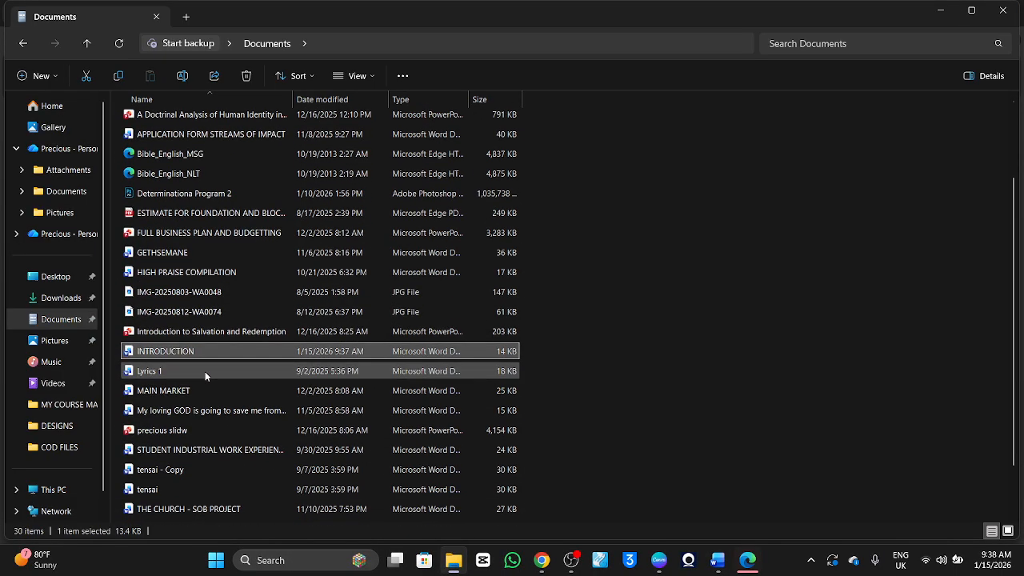
scroll(205, 371, "down", 2)
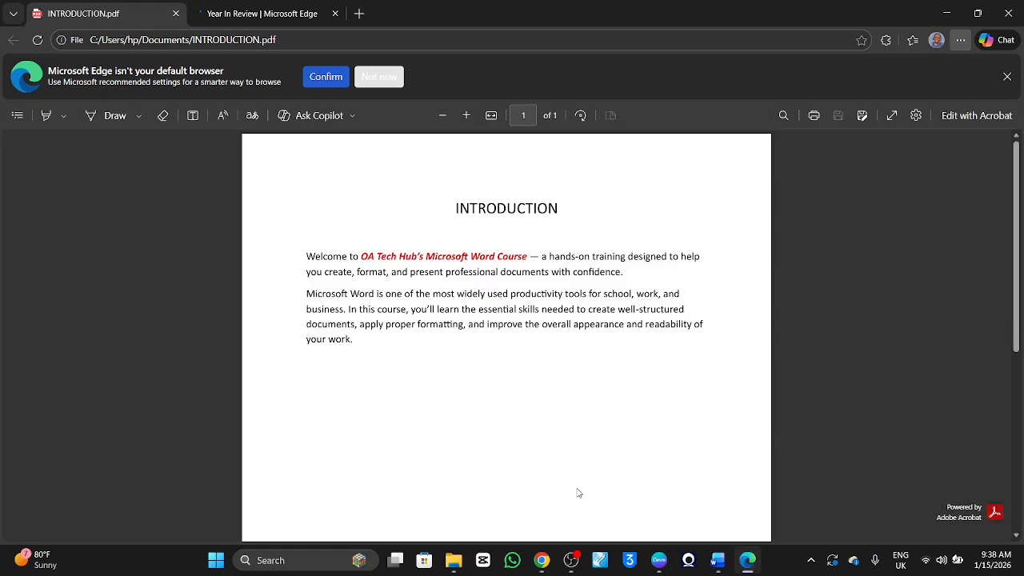
mouse_move(571, 558)
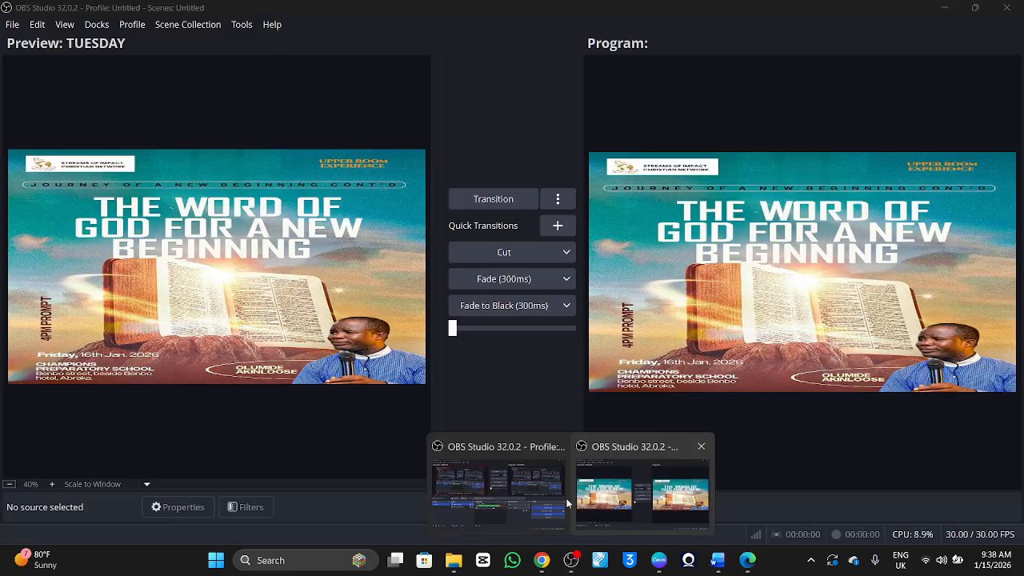
left_click(533, 495)
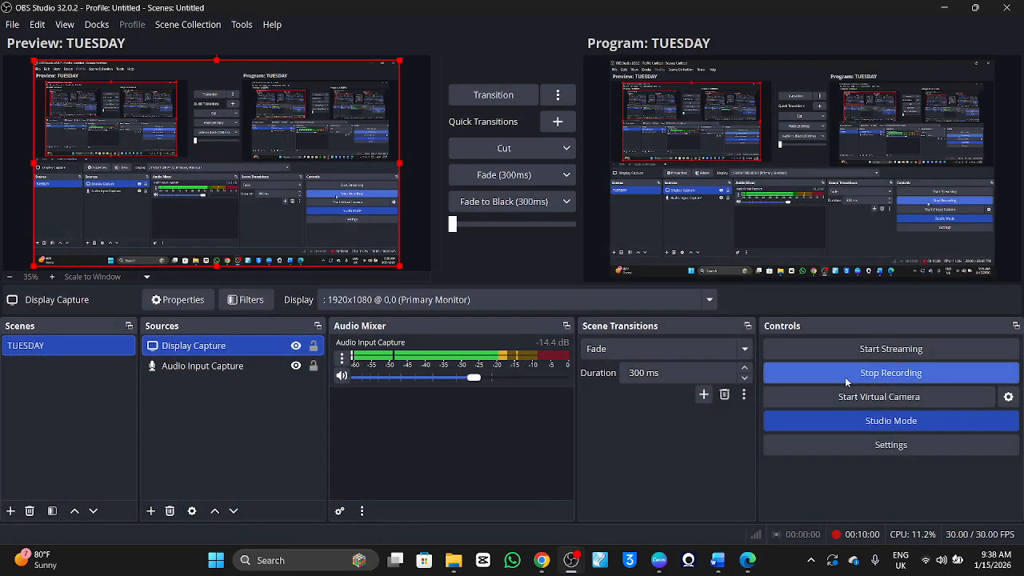